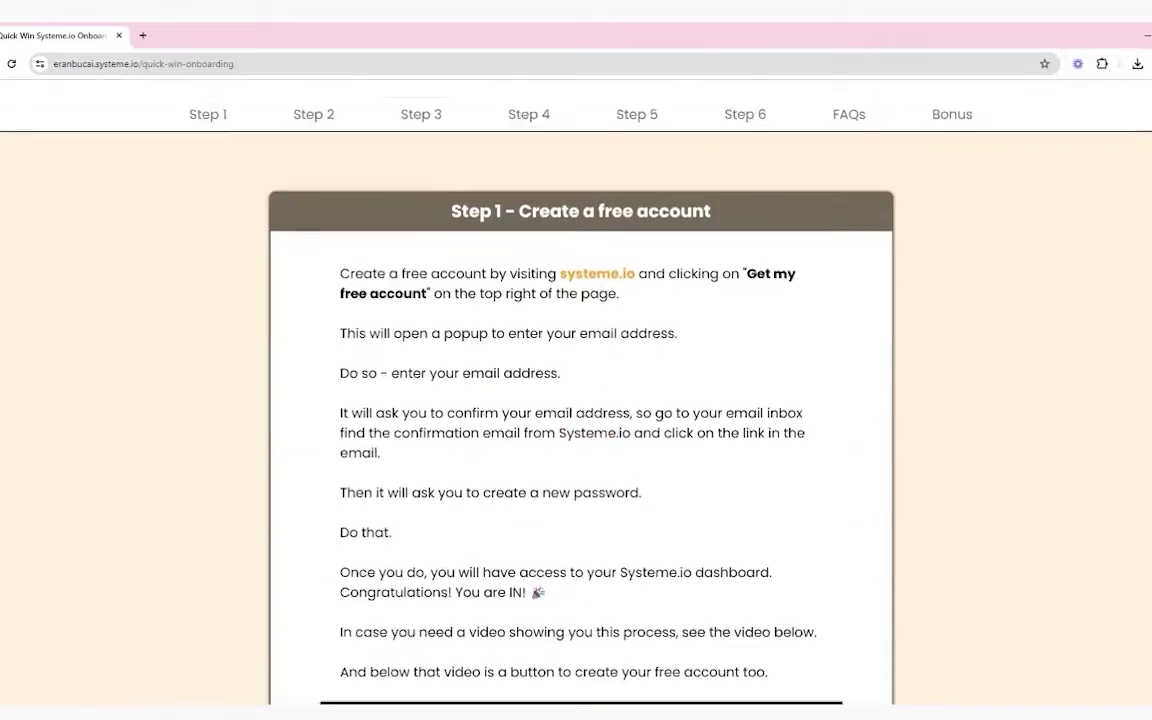
{"action": "scroll", "coordinate": [580, 400], "scroll_direction": "down", "scroll_amount": 20}
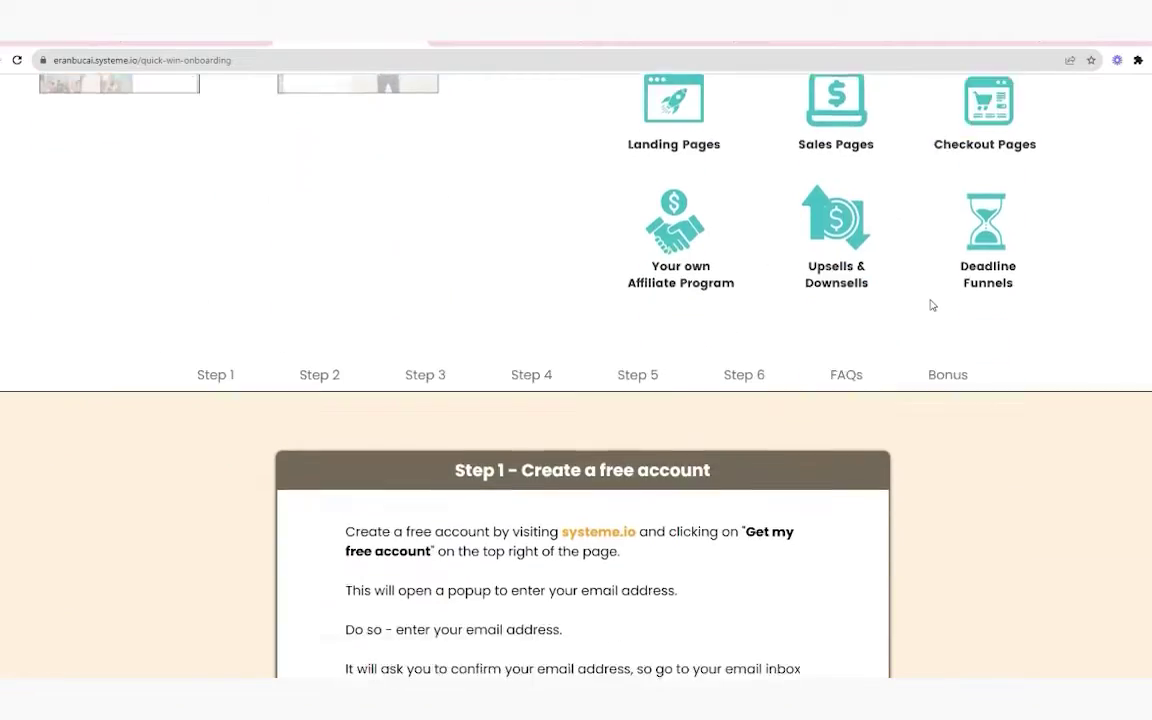
Step: Scroll the guide down to Step 2 on installing the 2-page funnel template
{"action": "scroll", "coordinate": [931, 305], "scroll_direction": "down", "scroll_amount": 10}
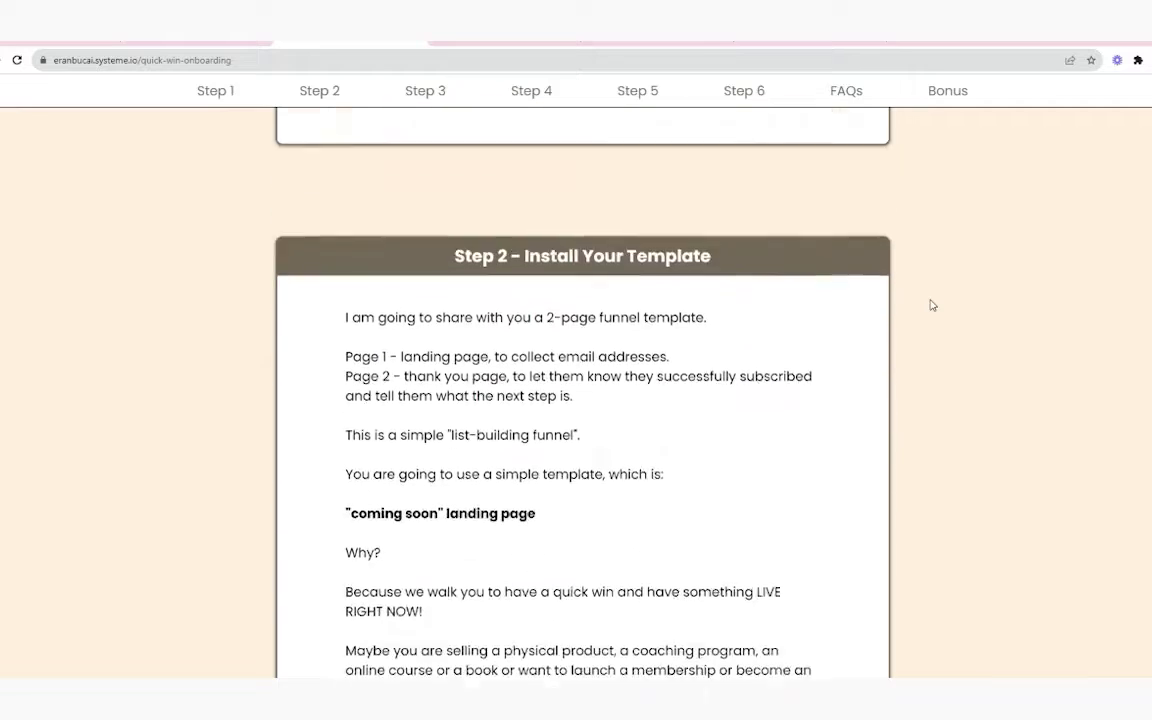
{"action": "scroll", "coordinate": [931, 305], "scroll_direction": "down", "scroll_amount": 10}
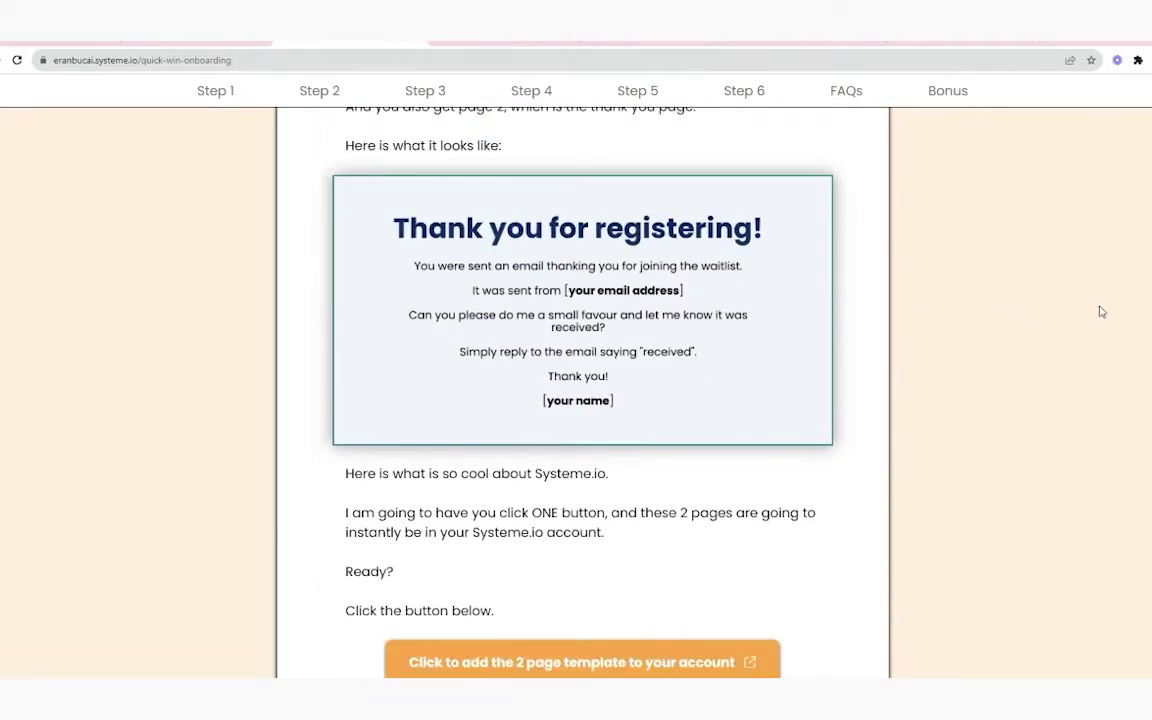
{"action": "scroll", "coordinate": [1103, 312], "scroll_direction": "down", "scroll_amount": 10}
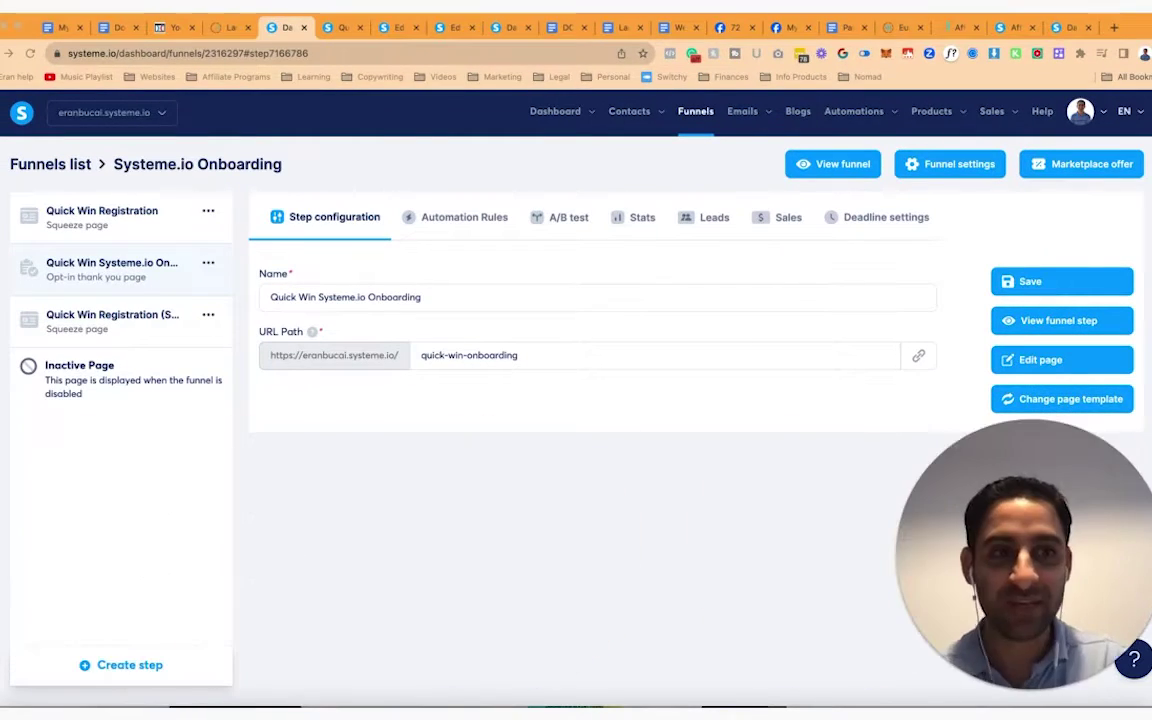
Step: Check the Quick Win Registration step's settings, then return to the funnels list
{"action": "left_click", "coordinate": [144, 225]}
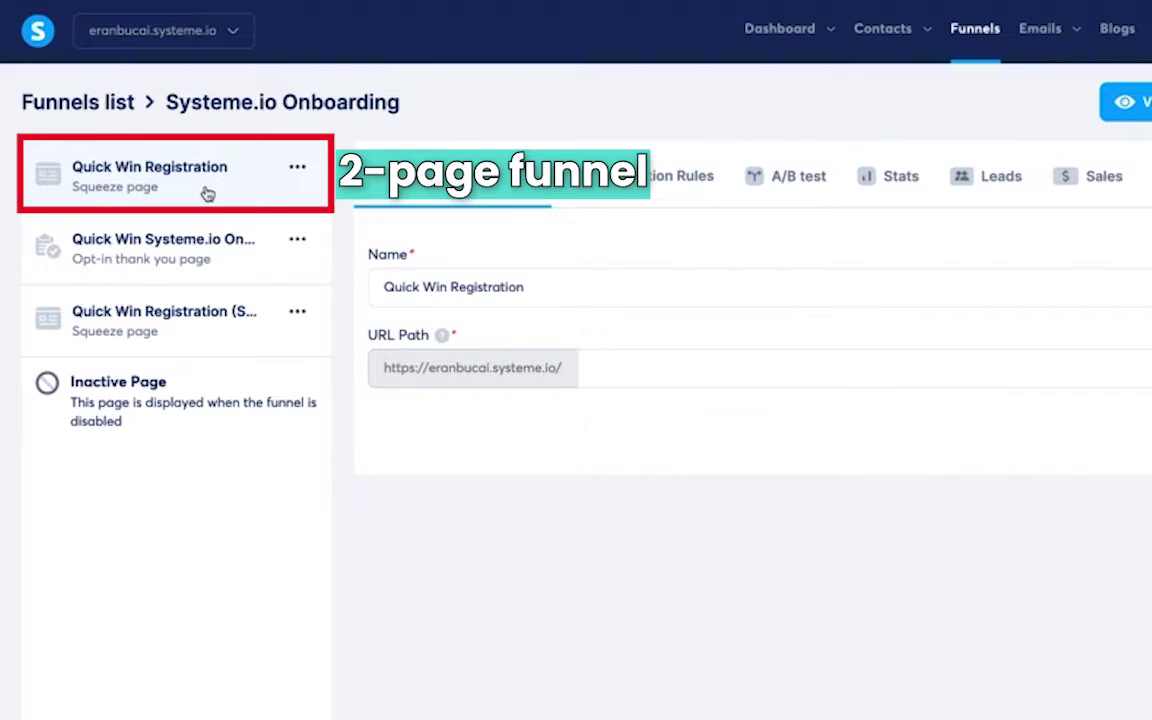
{"action": "left_click", "coordinate": [93, 106]}
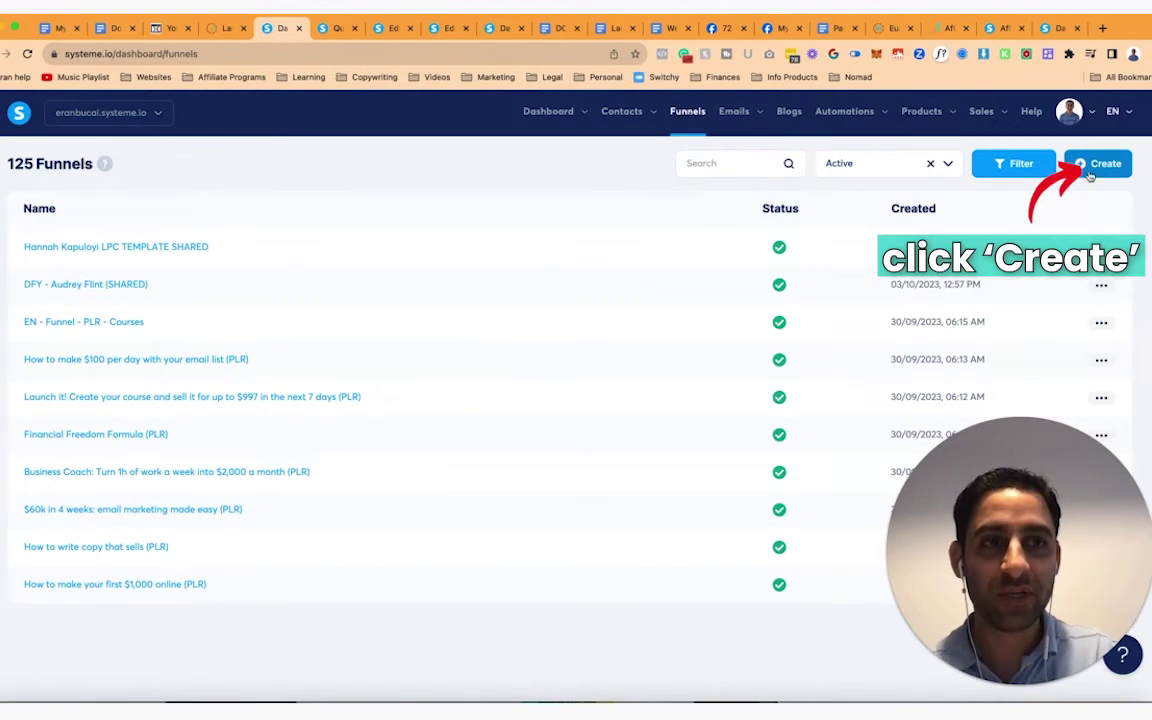
Step: Start a new funnel, try the Custom goal, and dismiss the form without saving
{"action": "left_click", "coordinate": [1092, 166]}
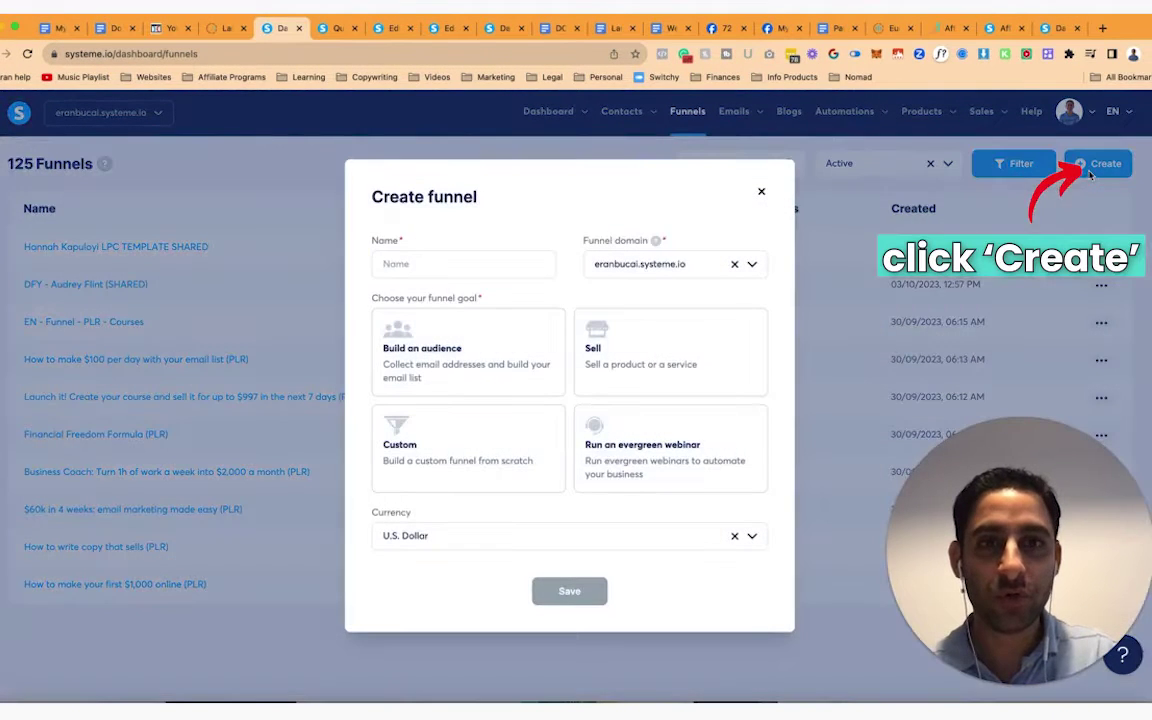
{"action": "left_click", "coordinate": [490, 255]}
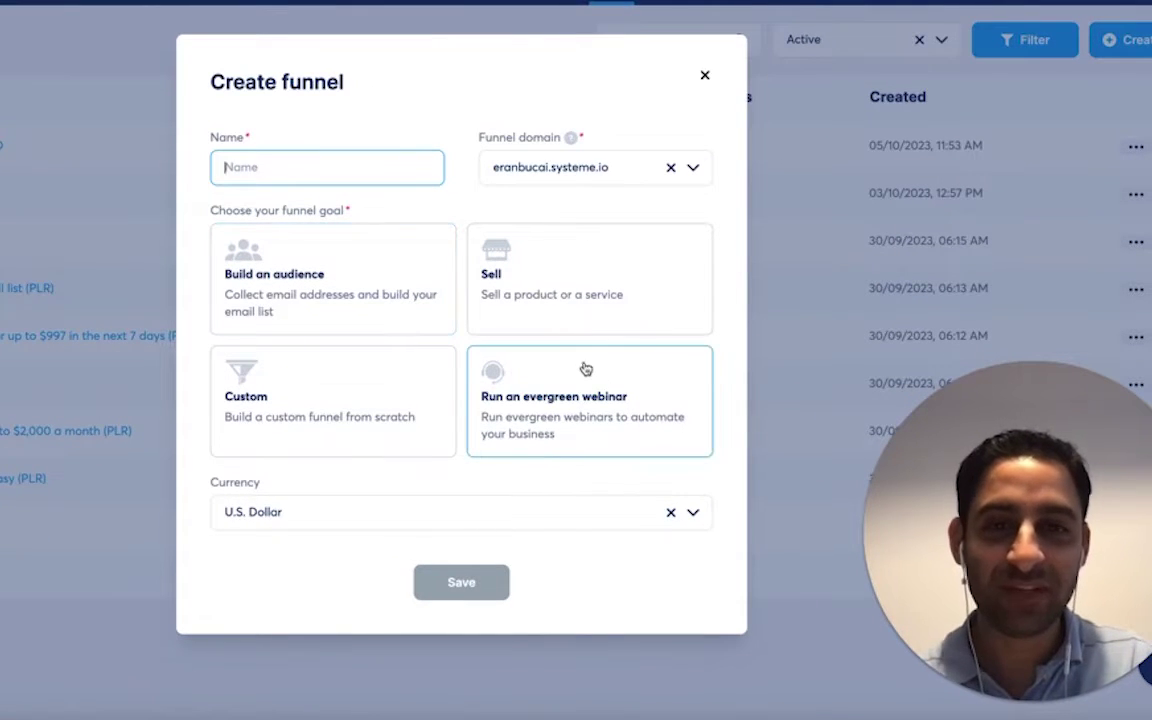
{"action": "left_click", "coordinate": [355, 420]}
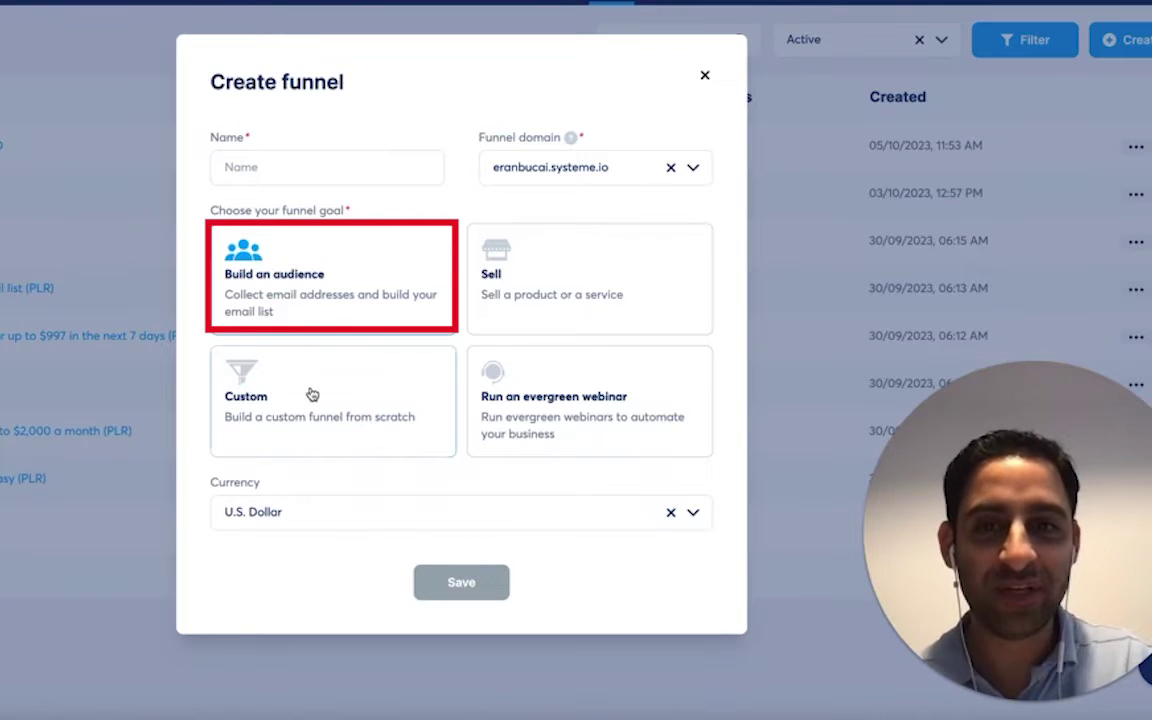
{"action": "left_click", "coordinate": [312, 395]}
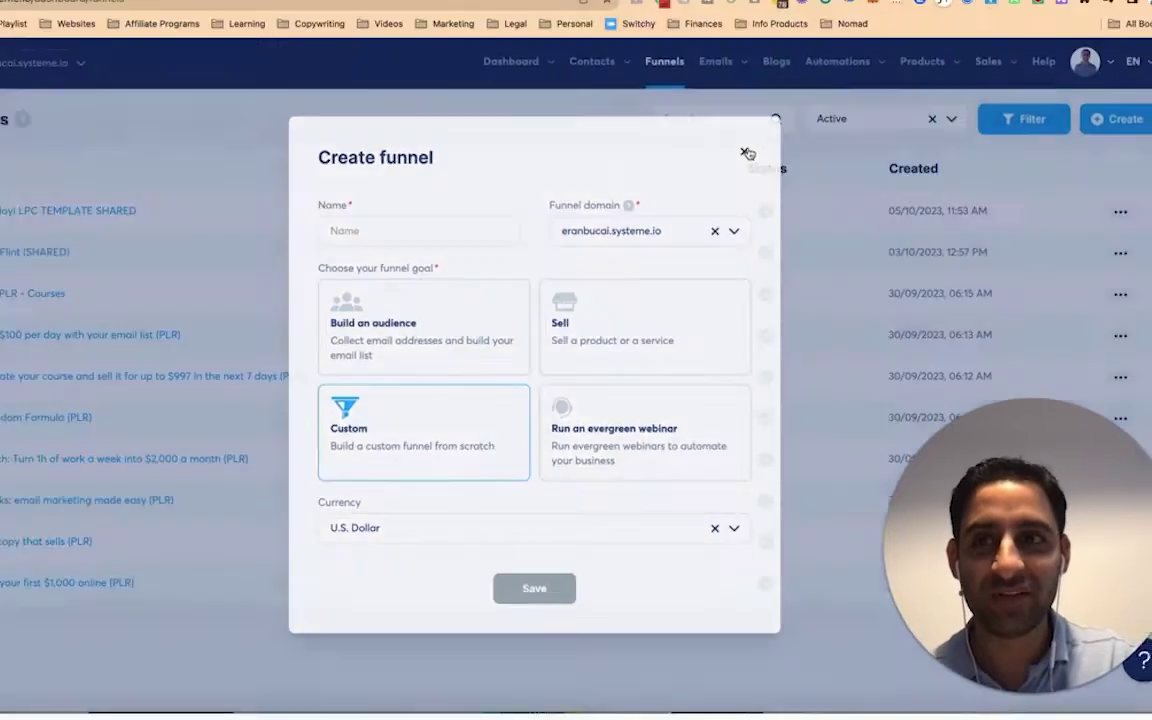
{"action": "left_click", "coordinate": [704, 75]}
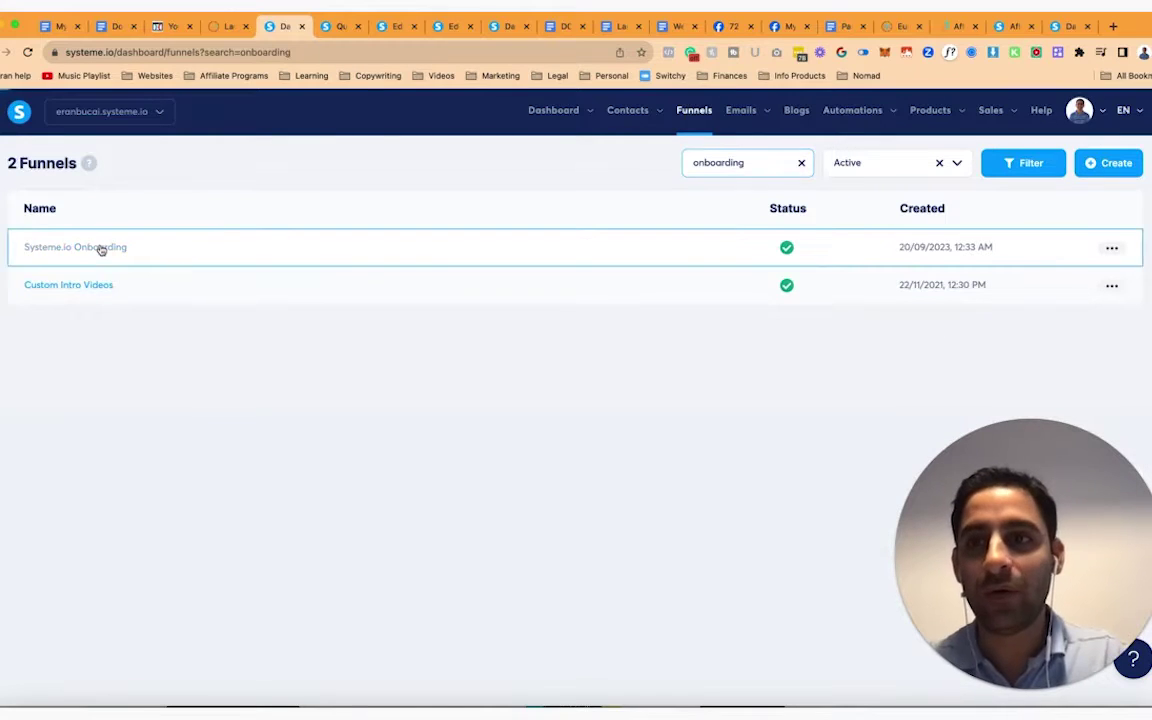
Step: Open the Systeme.io Onboarding funnel and add a Squeeze page step named 'Landing page name'
{"action": "left_click", "coordinate": [98, 247]}
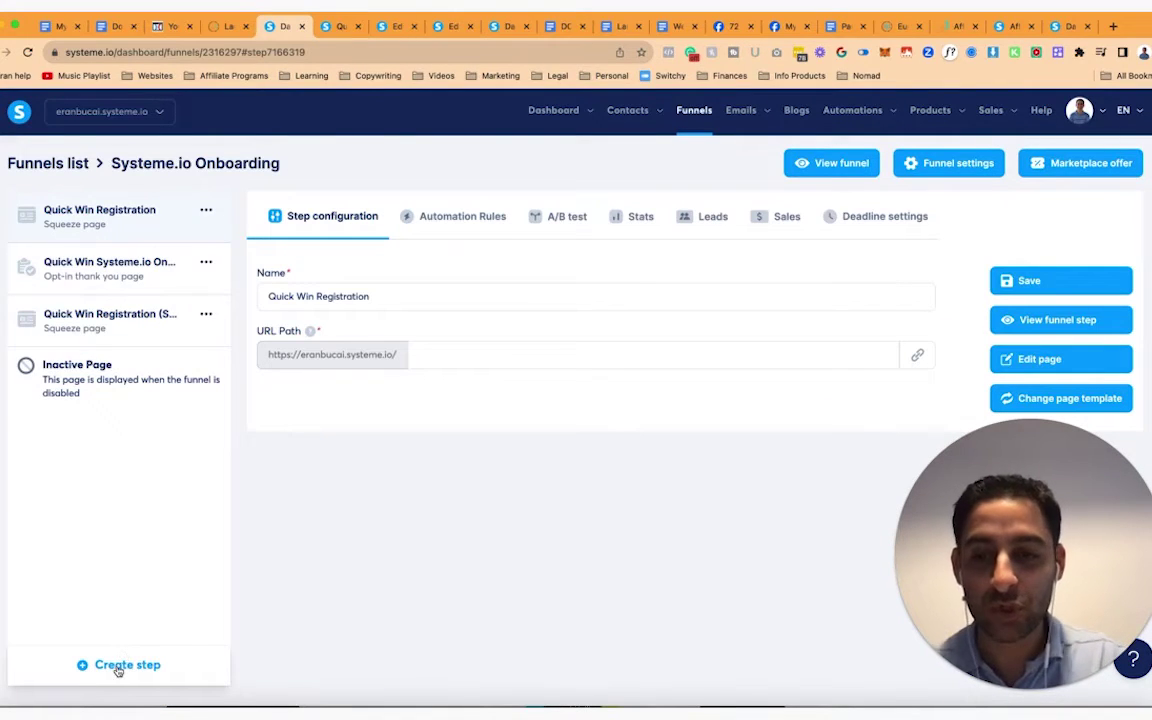
{"action": "left_click_drag", "start_coordinate": [143, 262], "coordinate": [48, 236]}
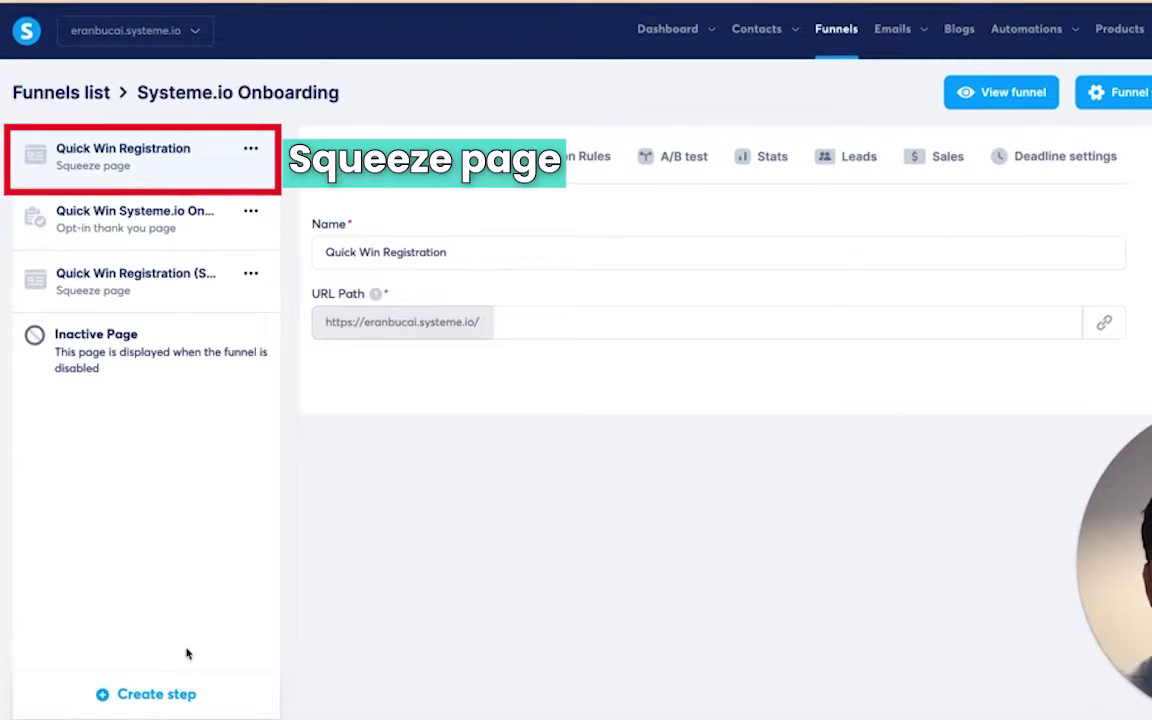
{"action": "left_click", "coordinate": [152, 692]}
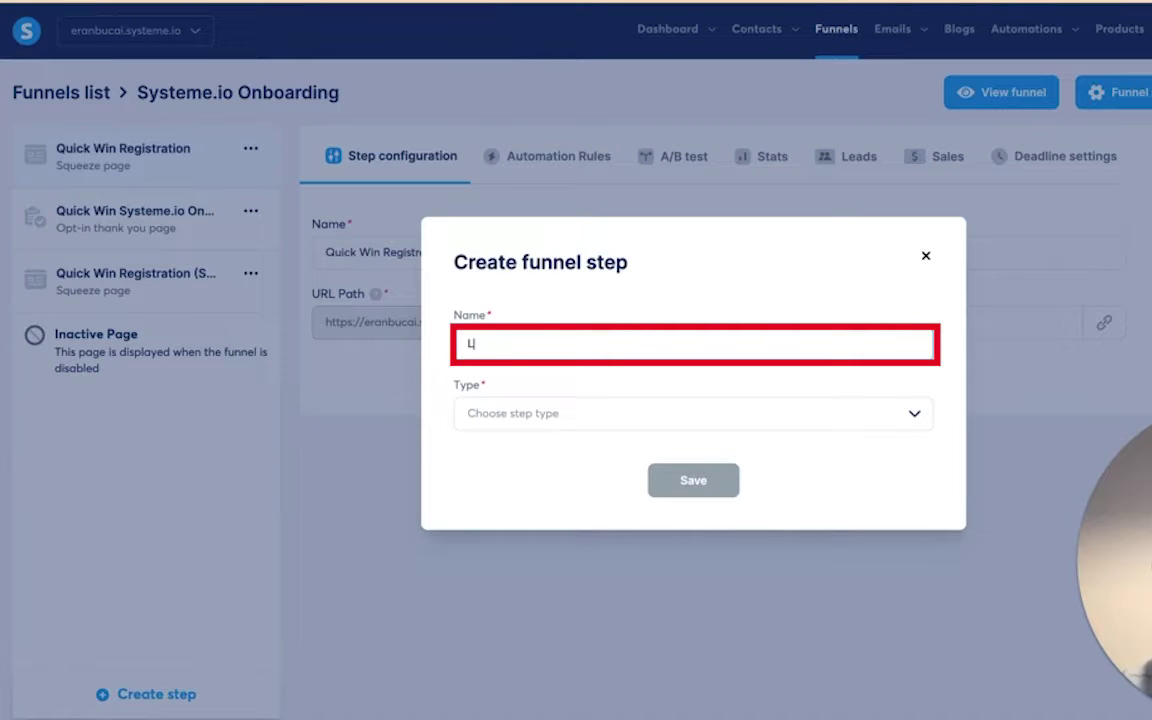
{"action": "left_click", "coordinate": [914, 413]}
{"action": "left_click", "coordinate": [712, 476]}
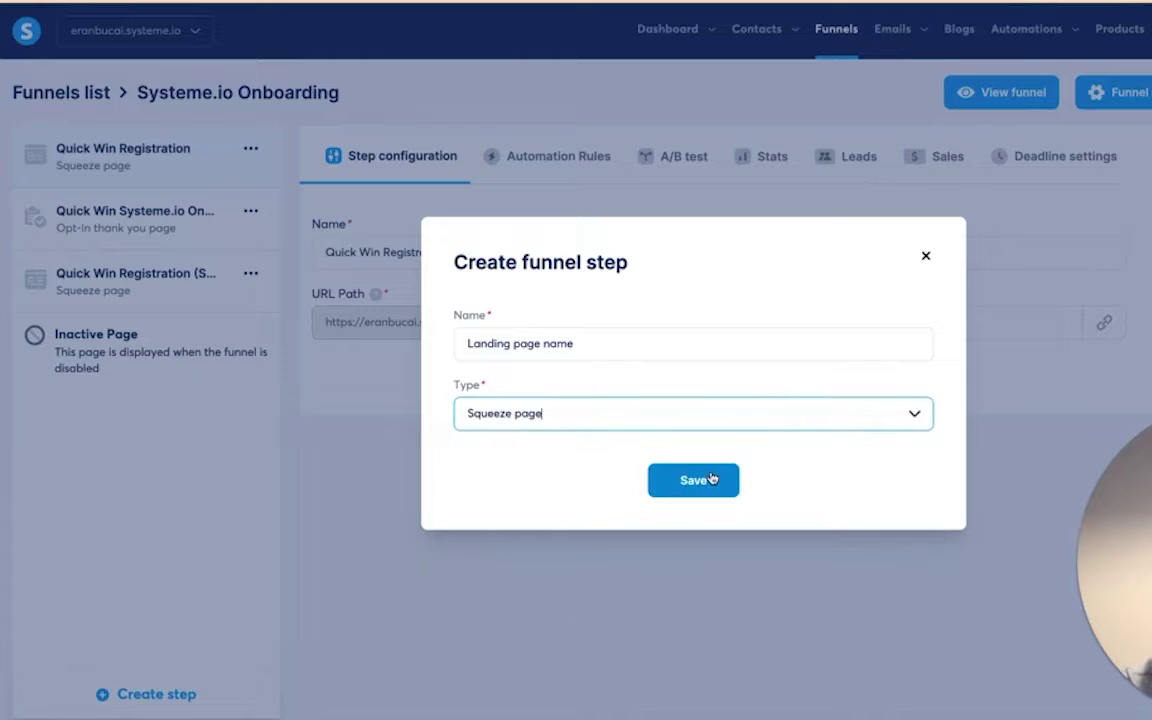
{"action": "left_click", "coordinate": [689, 481]}
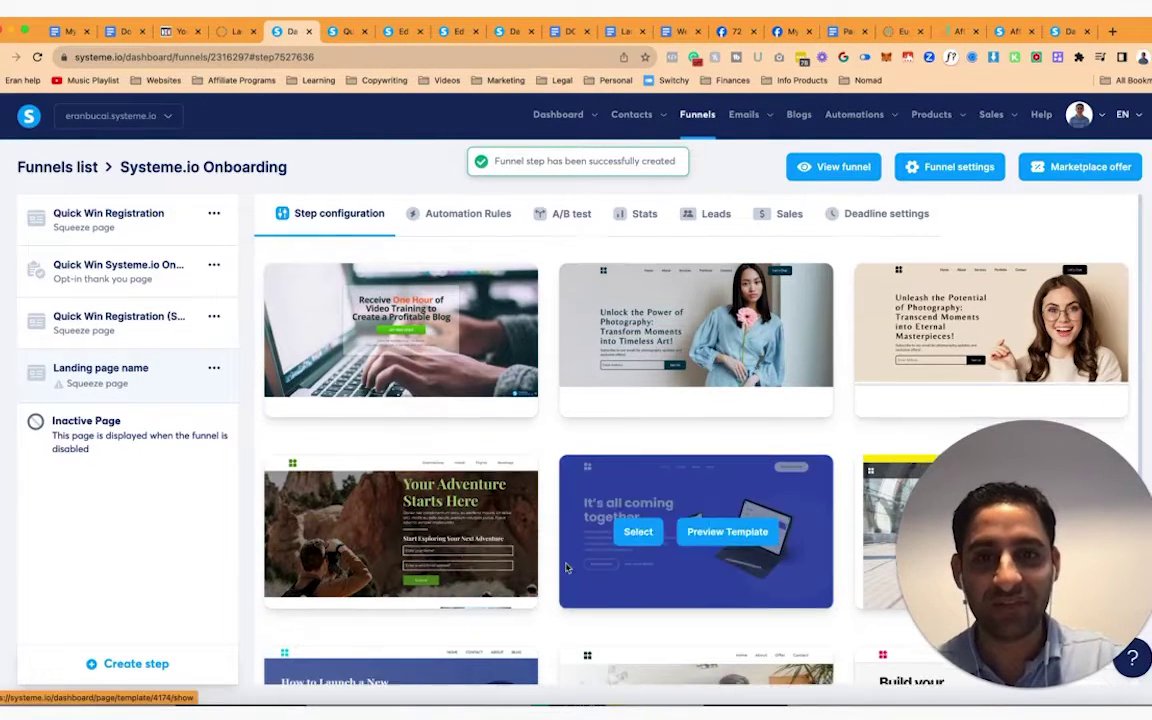
{"action": "scroll", "coordinate": [620, 460], "scroll_direction": "down", "scroll_amount": 2}
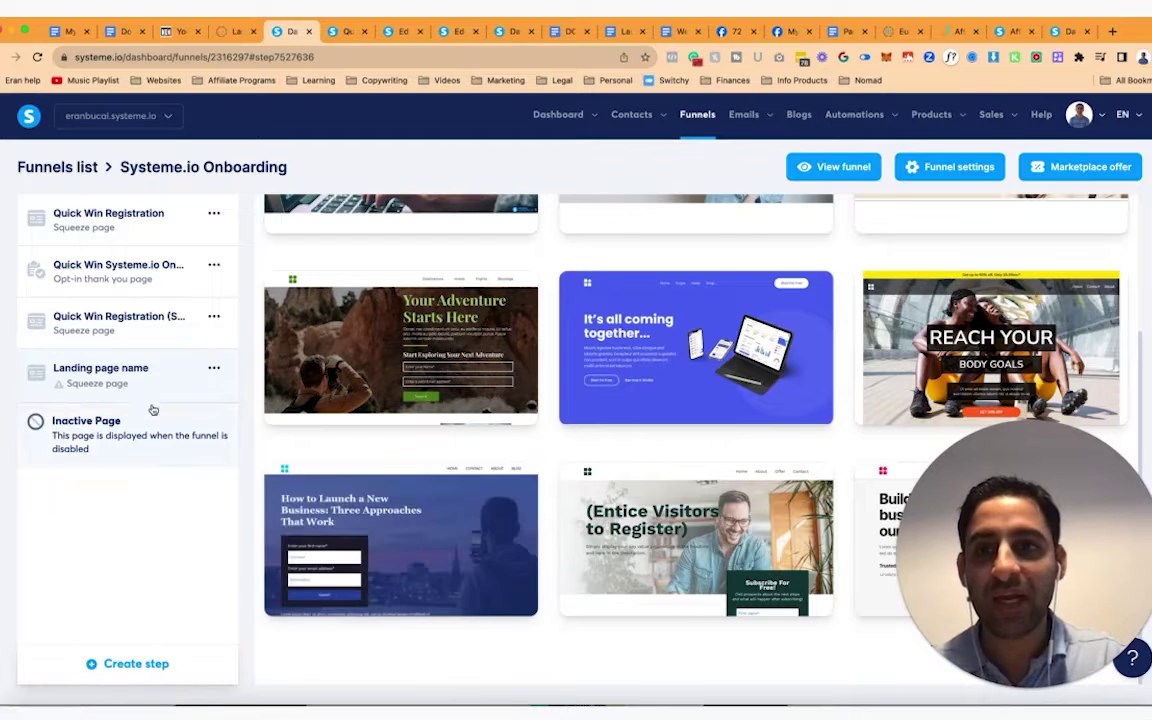
{"action": "mouse_move", "coordinate": [394, 418]}
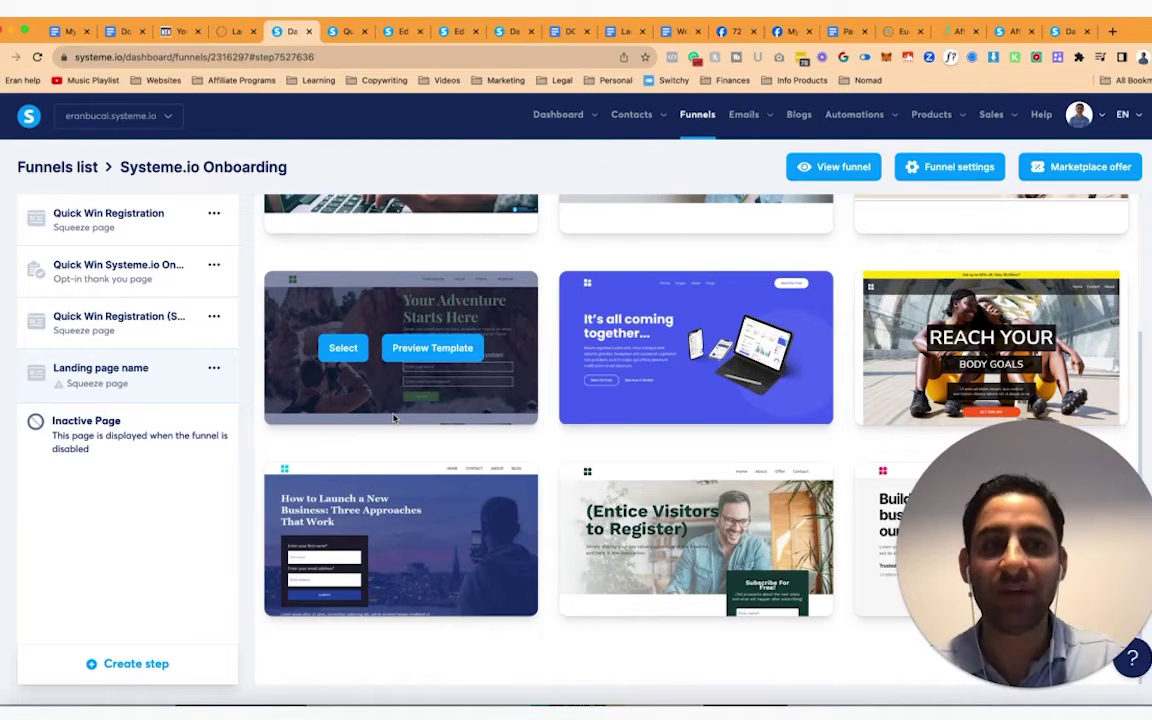
{"action": "scroll", "coordinate": [394, 418], "scroll_direction": "up", "scroll_amount": 2}
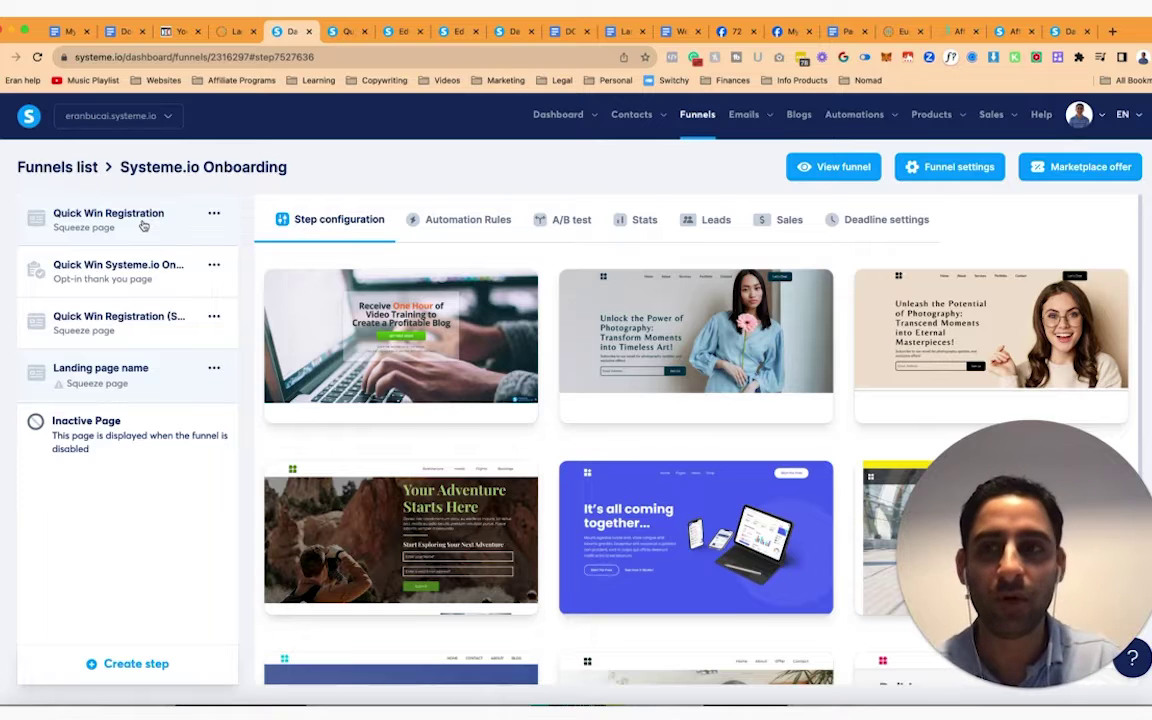
Step: Open the Landing page name step's options, then close a new-step form without saving
{"action": "left_click", "coordinate": [214, 368]}
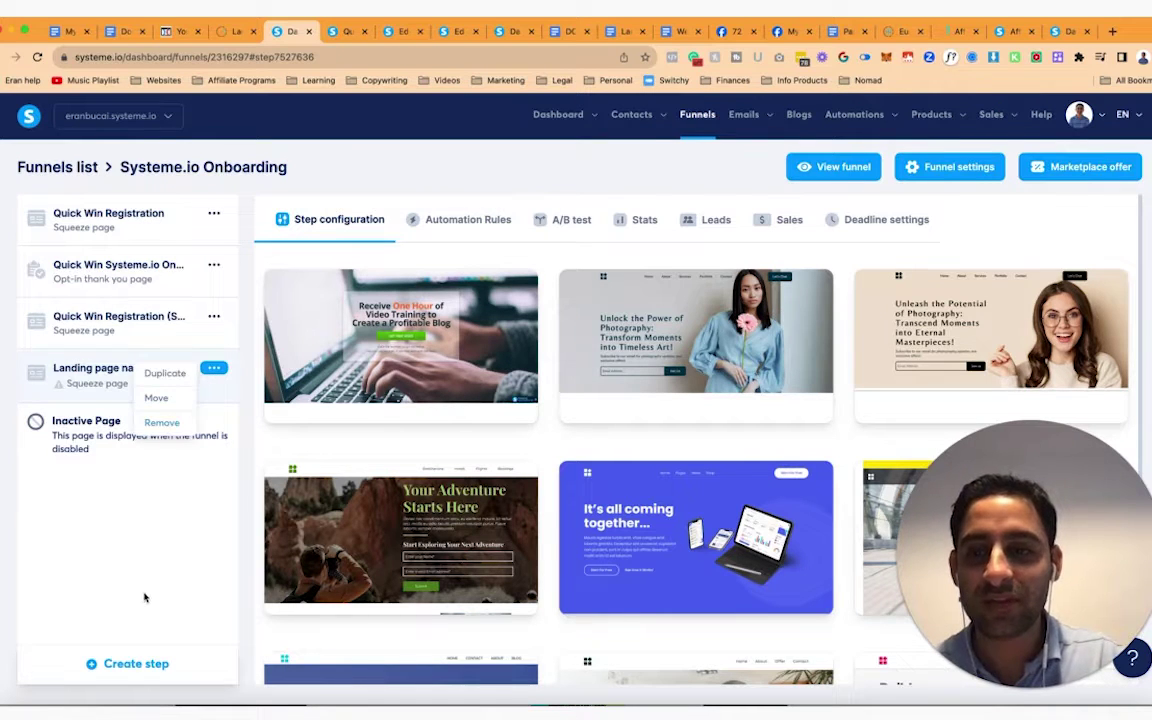
{"action": "left_click", "coordinate": [150, 663]}
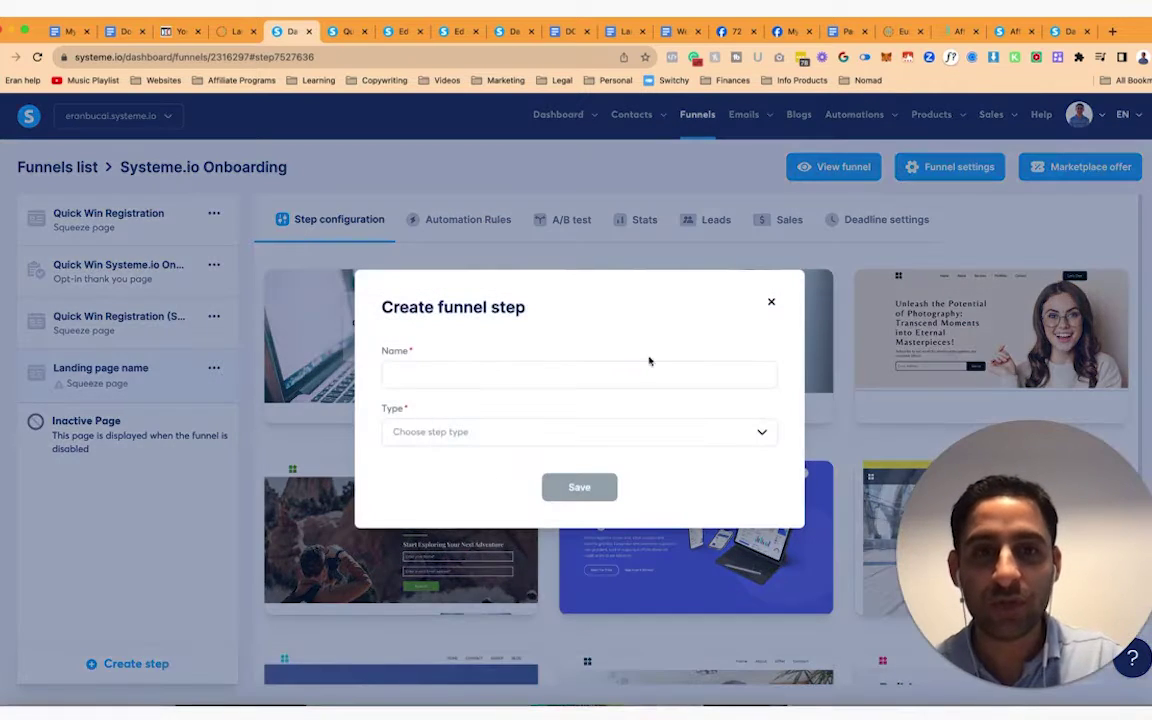
{"action": "left_click", "coordinate": [771, 304]}
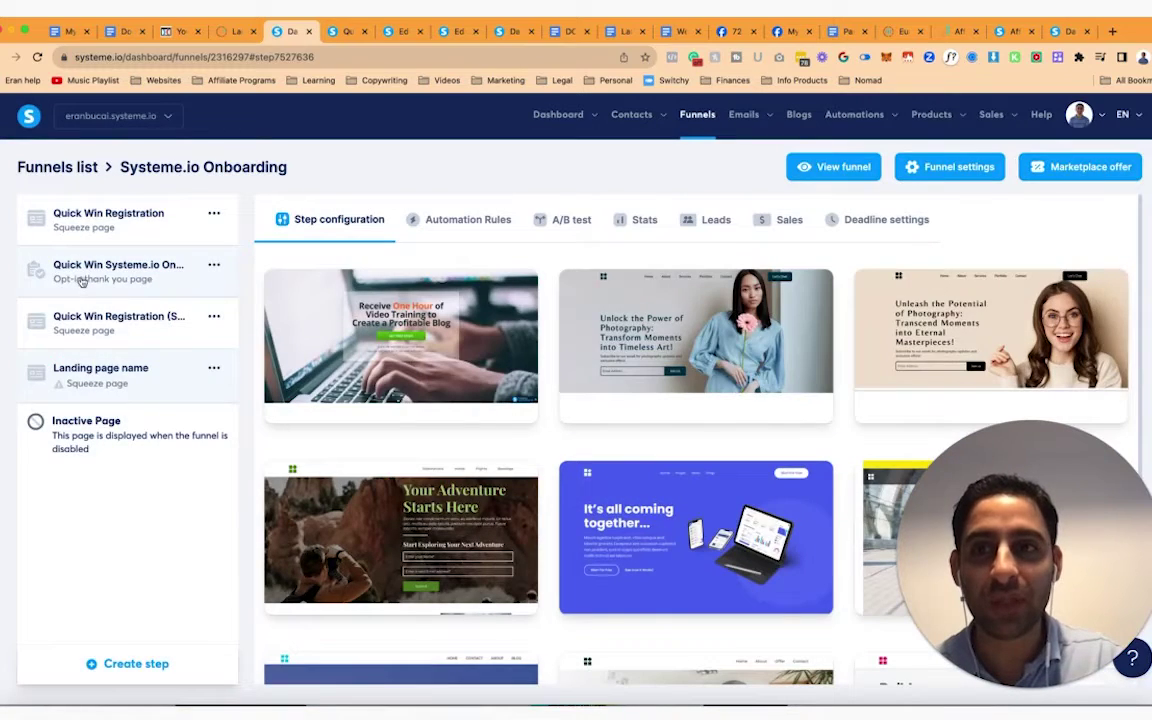
Step: Add an Opt-in thank you page step named 'mini course' and save it
{"action": "left_click", "coordinate": [128, 670]}
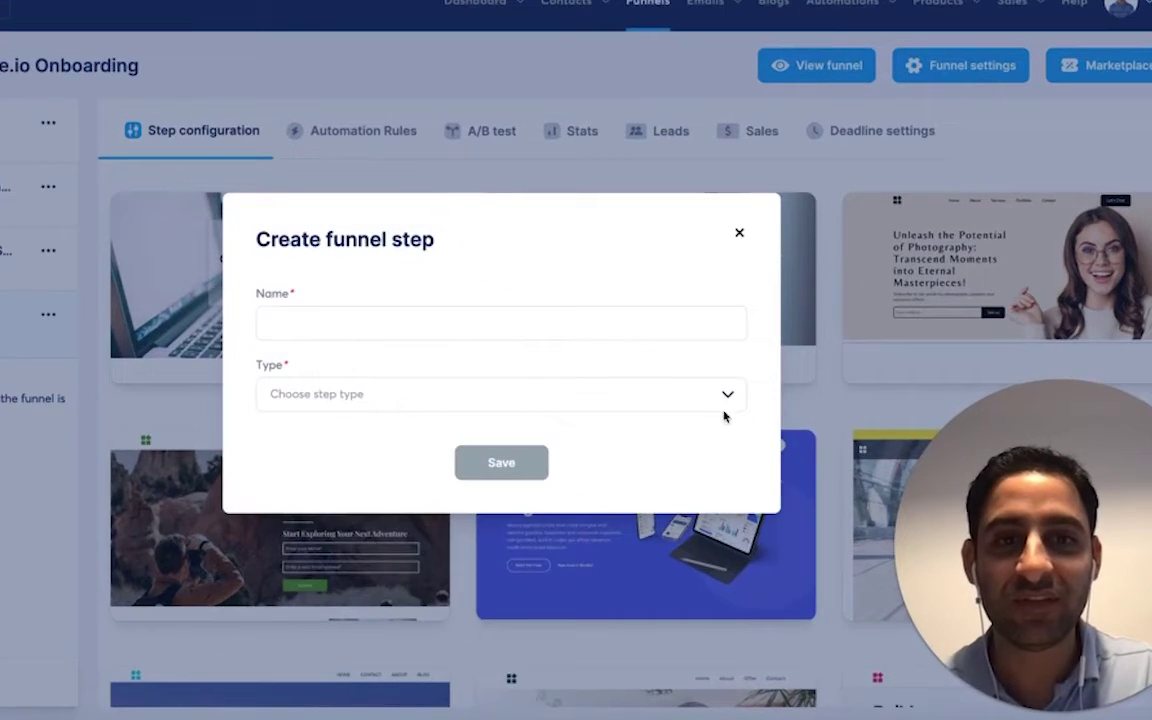
{"action": "left_click", "coordinate": [766, 435]}
{"action": "scroll", "coordinate": [530, 490], "scroll_direction": "down", "scroll_amount": 3}
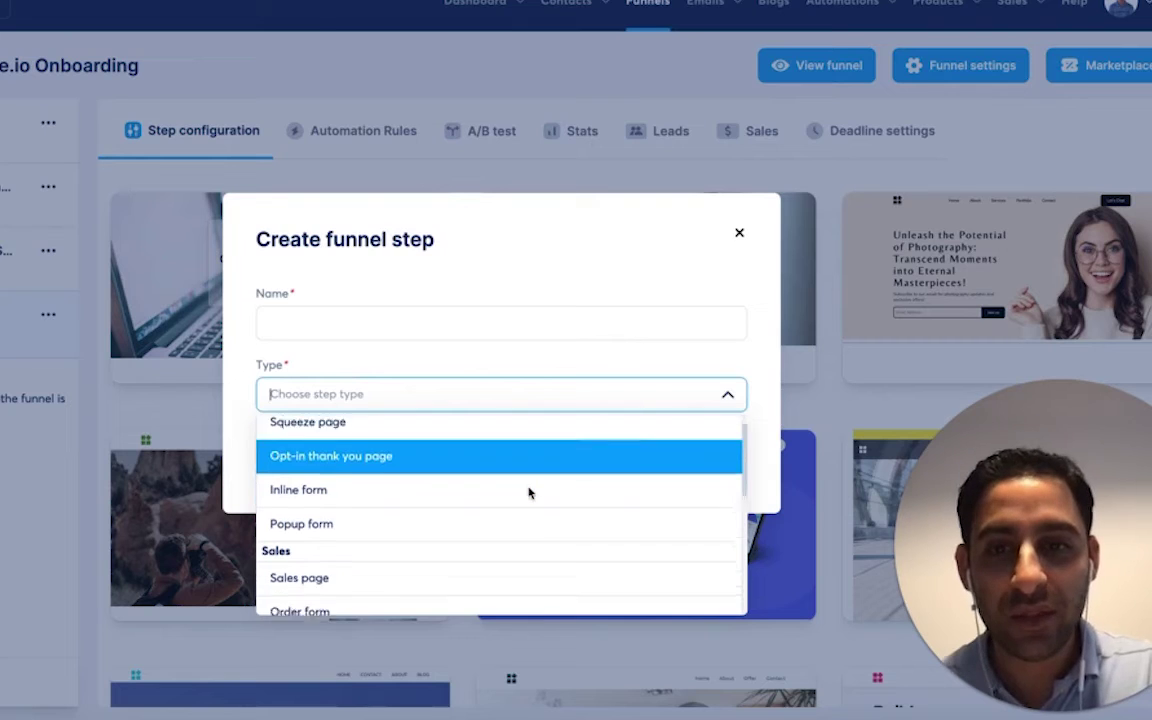
{"action": "scroll", "coordinate": [530, 490], "scroll_direction": "up", "scroll_amount": 2}
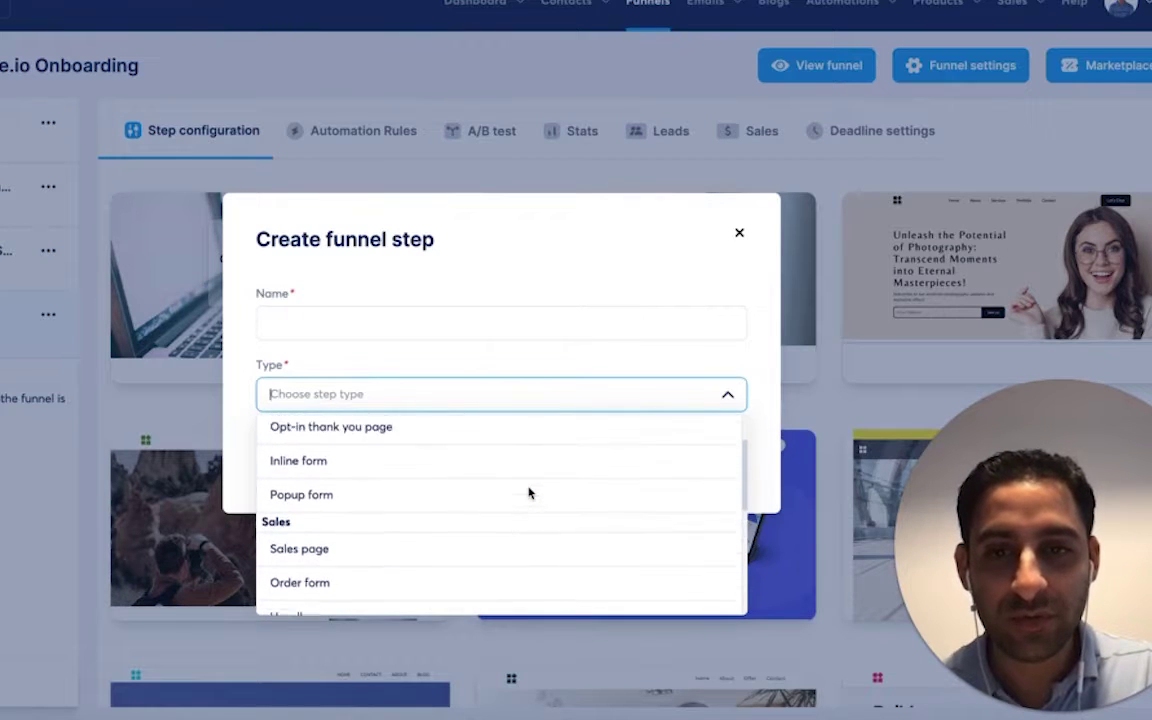
{"action": "scroll", "coordinate": [530, 490], "scroll_direction": "up", "scroll_amount": 1}
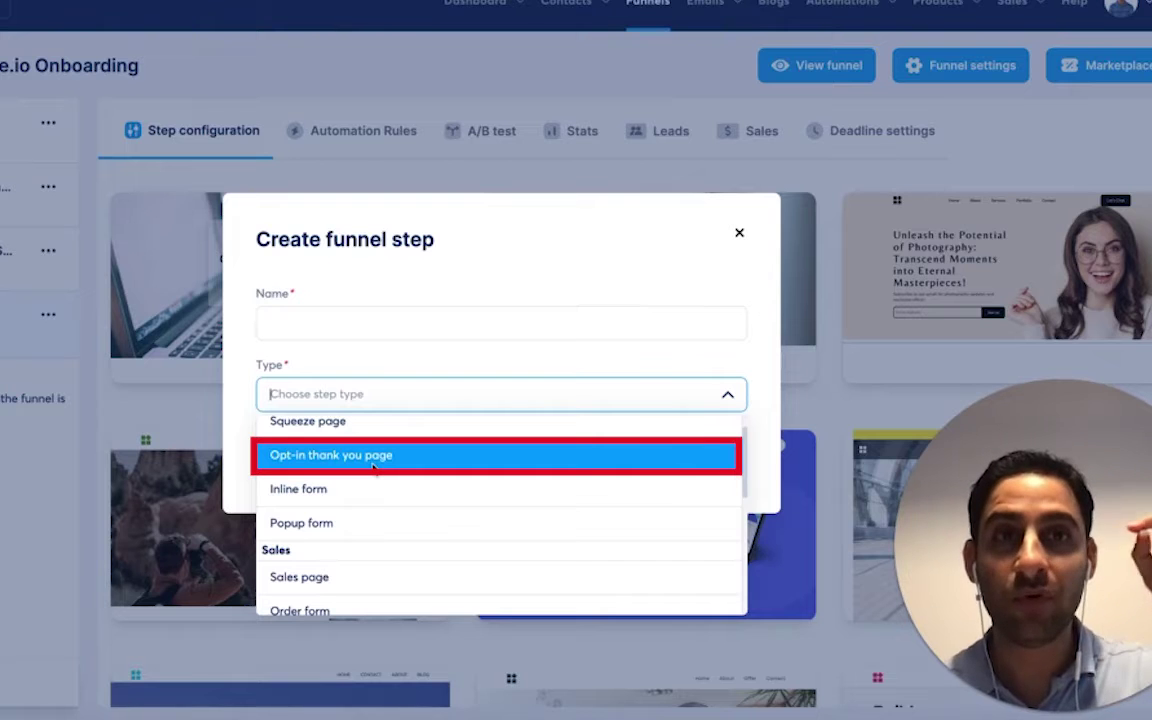
{"action": "scroll", "coordinate": [373, 468], "scroll_direction": "down", "scroll_amount": 2}
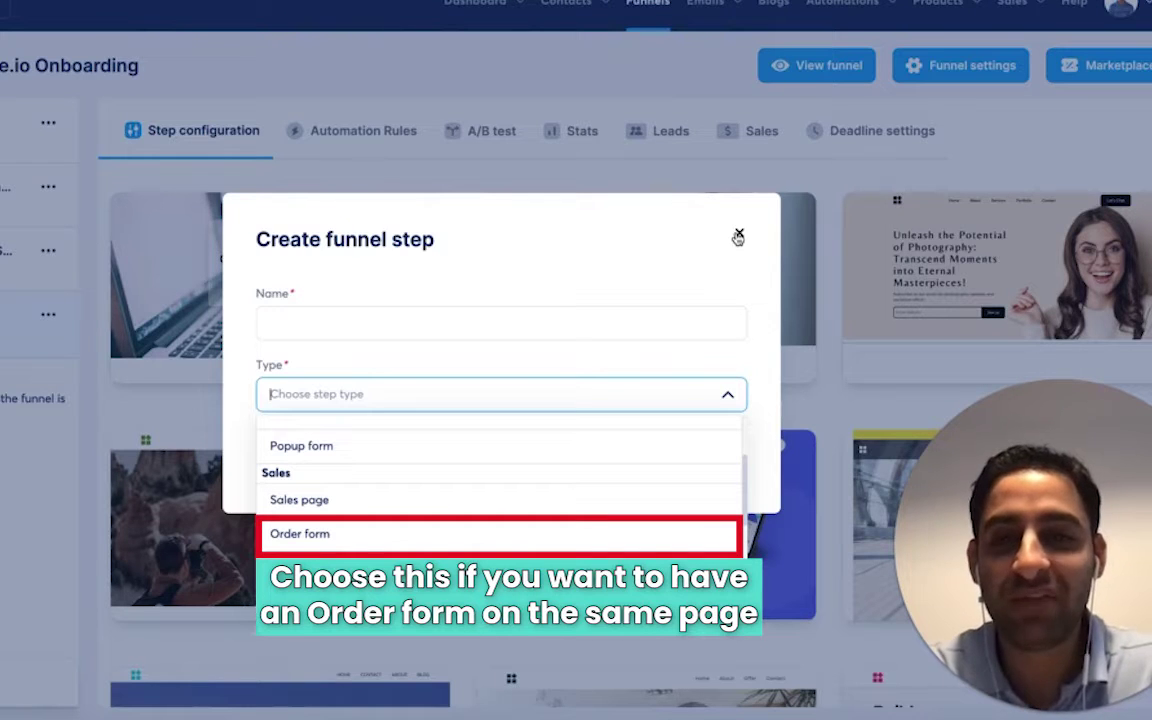
{"action": "scroll", "coordinate": [548, 455], "scroll_direction": "up", "scroll_amount": 3}
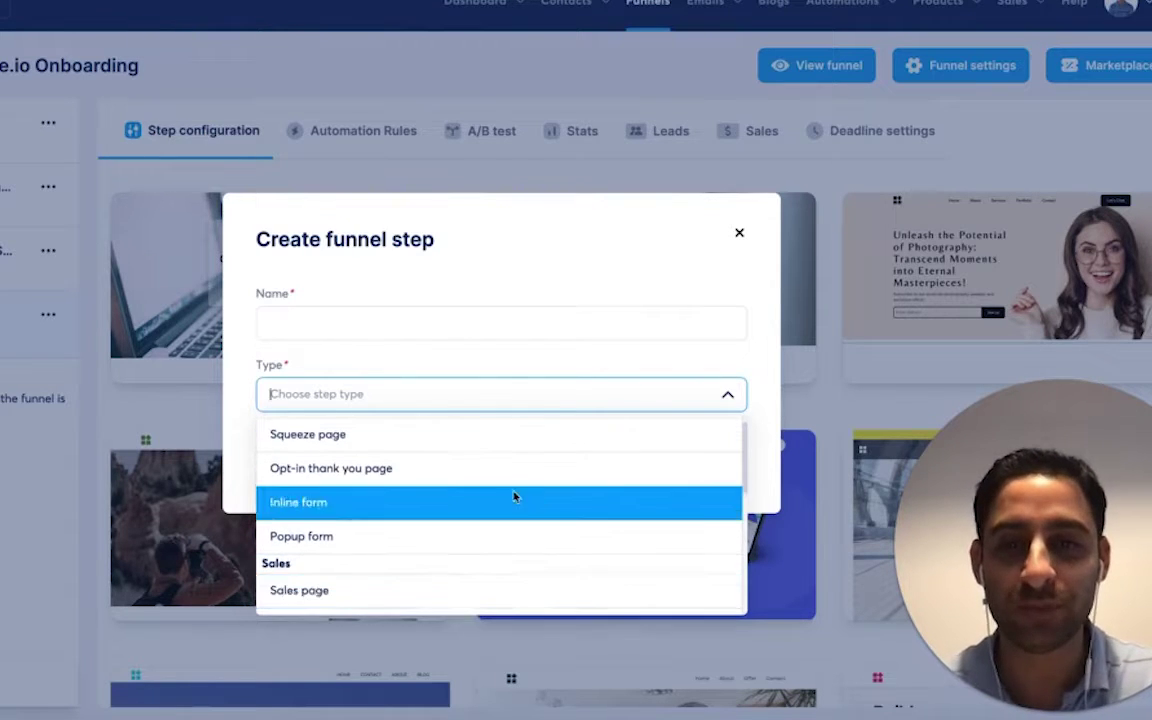
{"action": "left_click", "coordinate": [360, 485]}
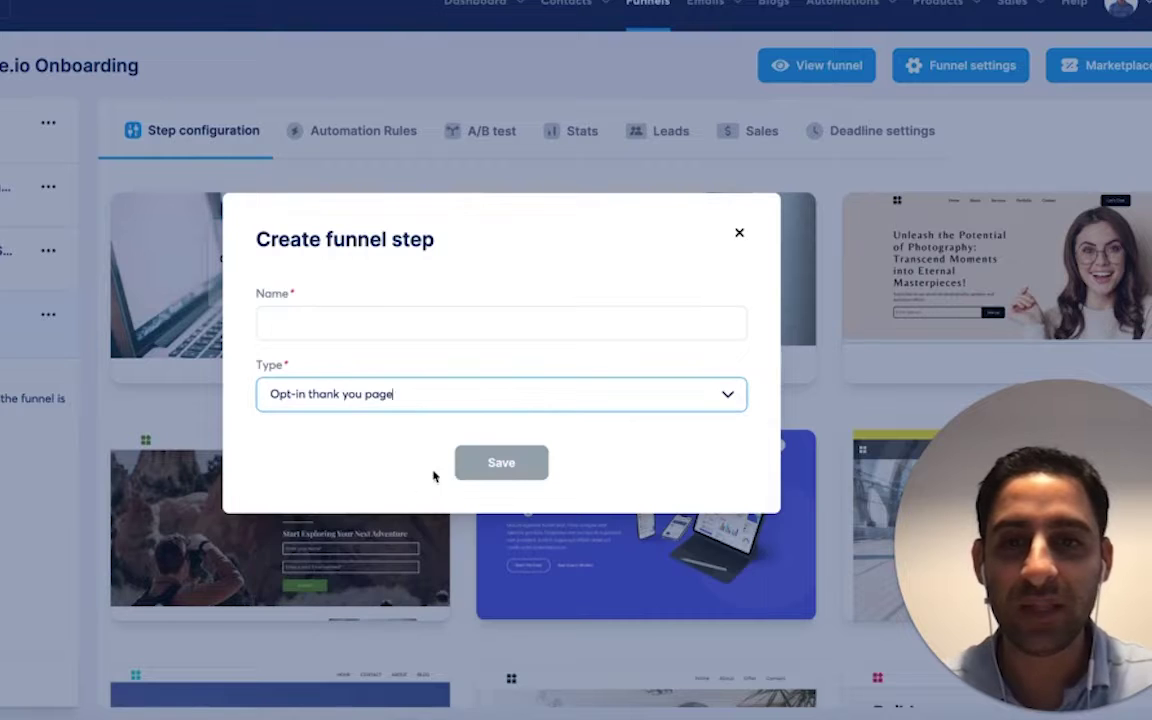
{"action": "left_click", "coordinate": [438, 321]}
{"action": "type", "text": "mini cou"}
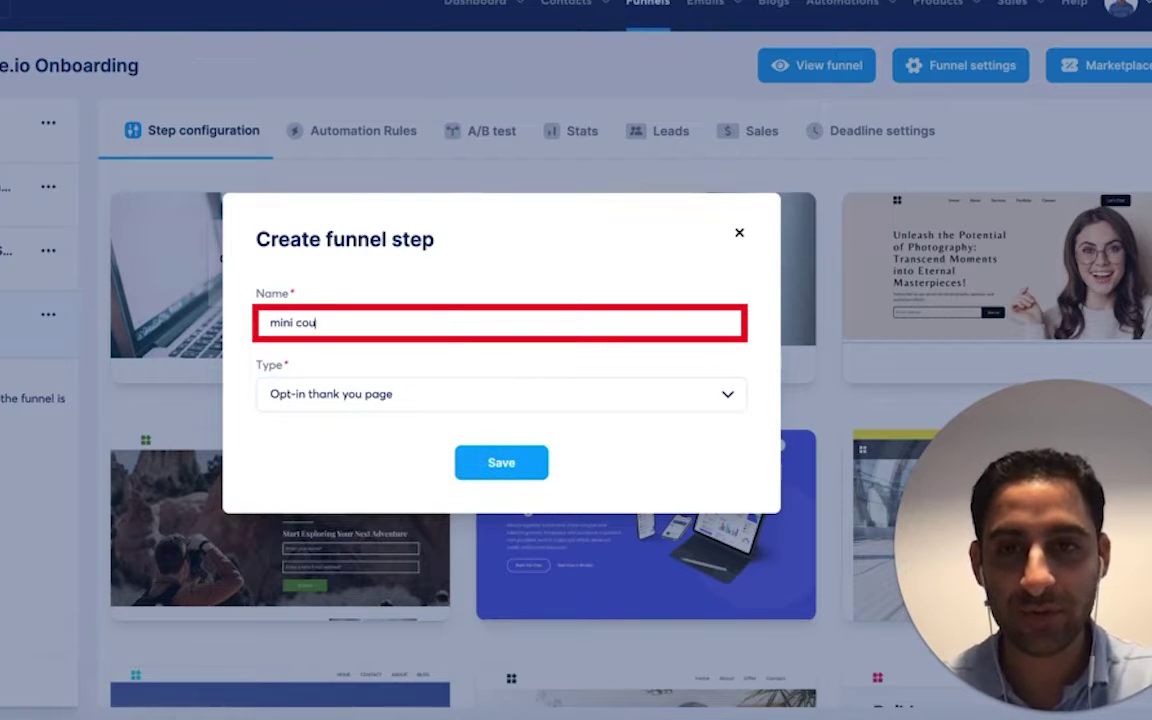
{"action": "type", "text": "rse"}
{"action": "left_click", "coordinate": [501, 462]}
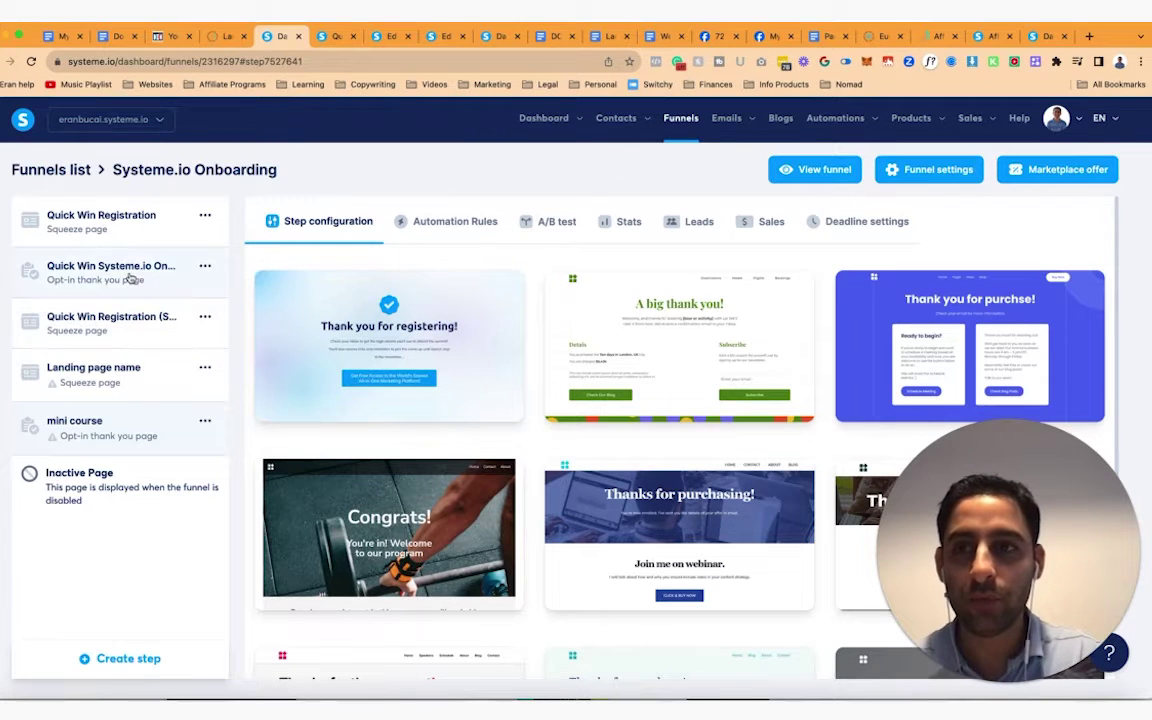
Step: Preview the live Quick Win Registration page, then the live Quick Win Systeme.io Onboarding page
{"action": "left_click", "coordinate": [110, 220]}
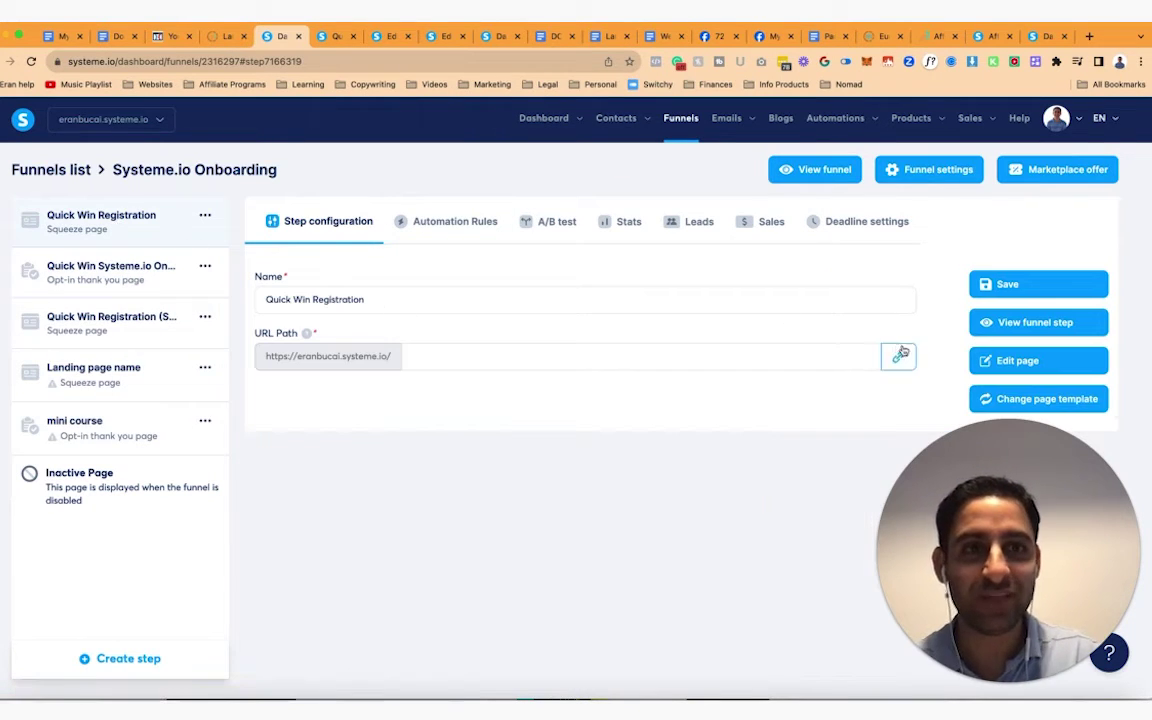
{"action": "left_click", "coordinate": [992, 322]}
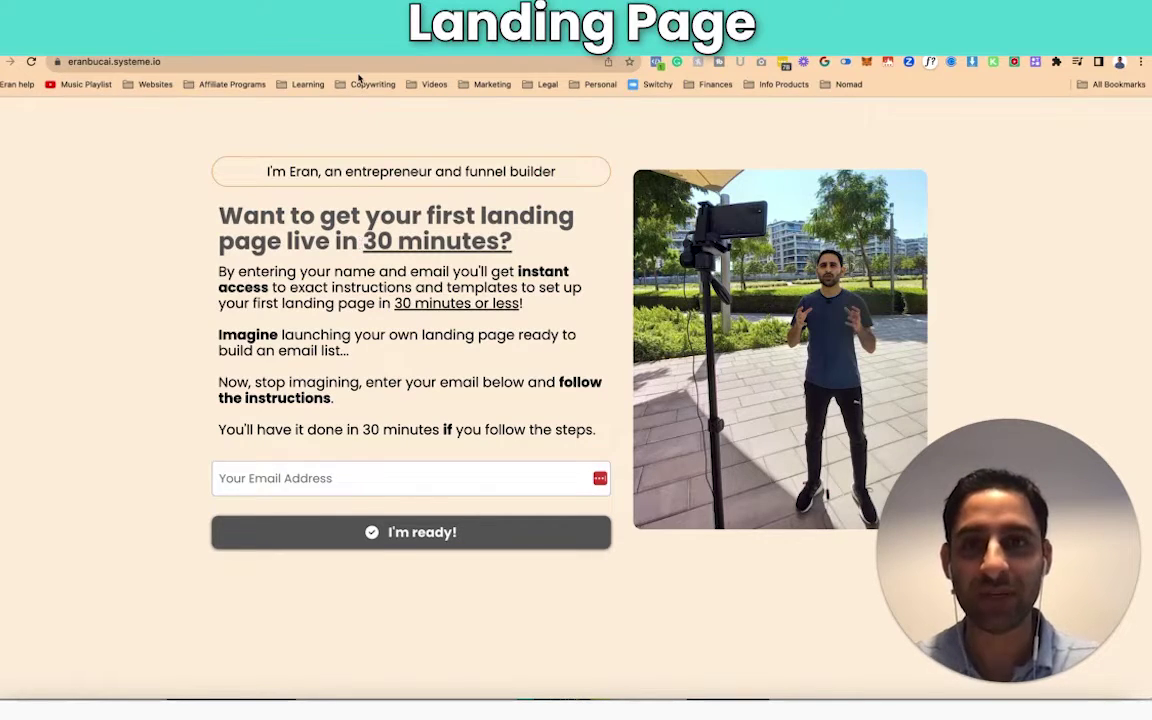
{"action": "left_click", "coordinate": [285, 36]}
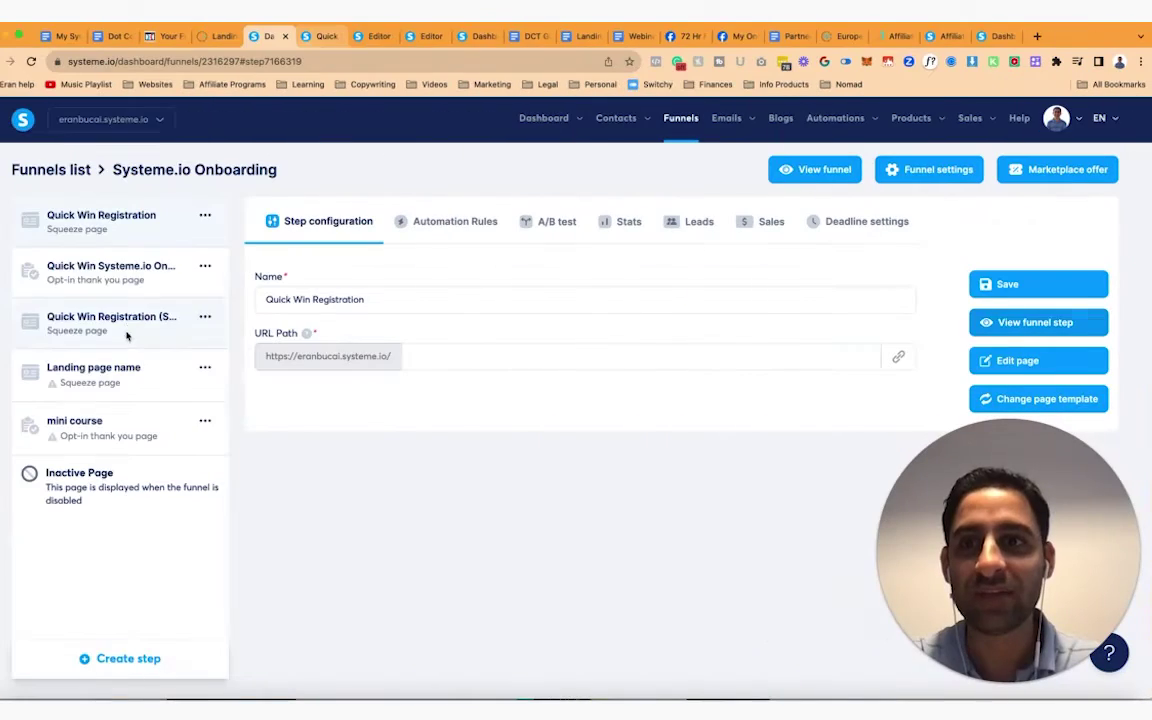
{"action": "left_click", "coordinate": [128, 284]}
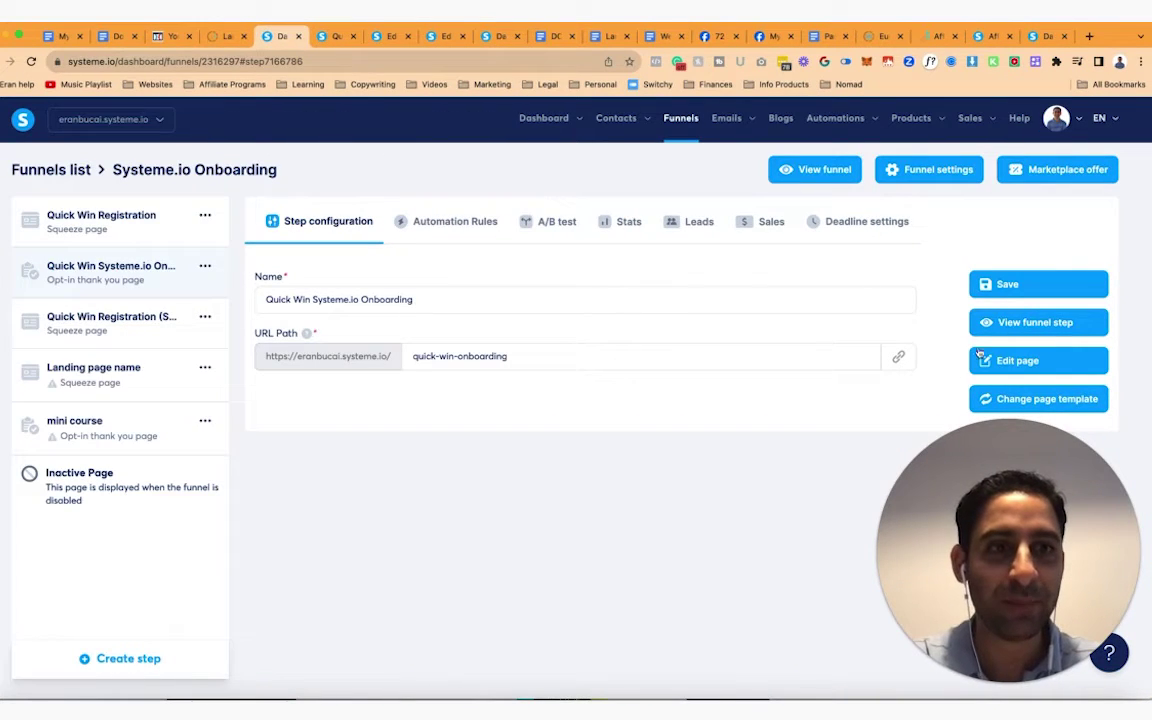
{"action": "left_click", "coordinate": [1010, 322]}
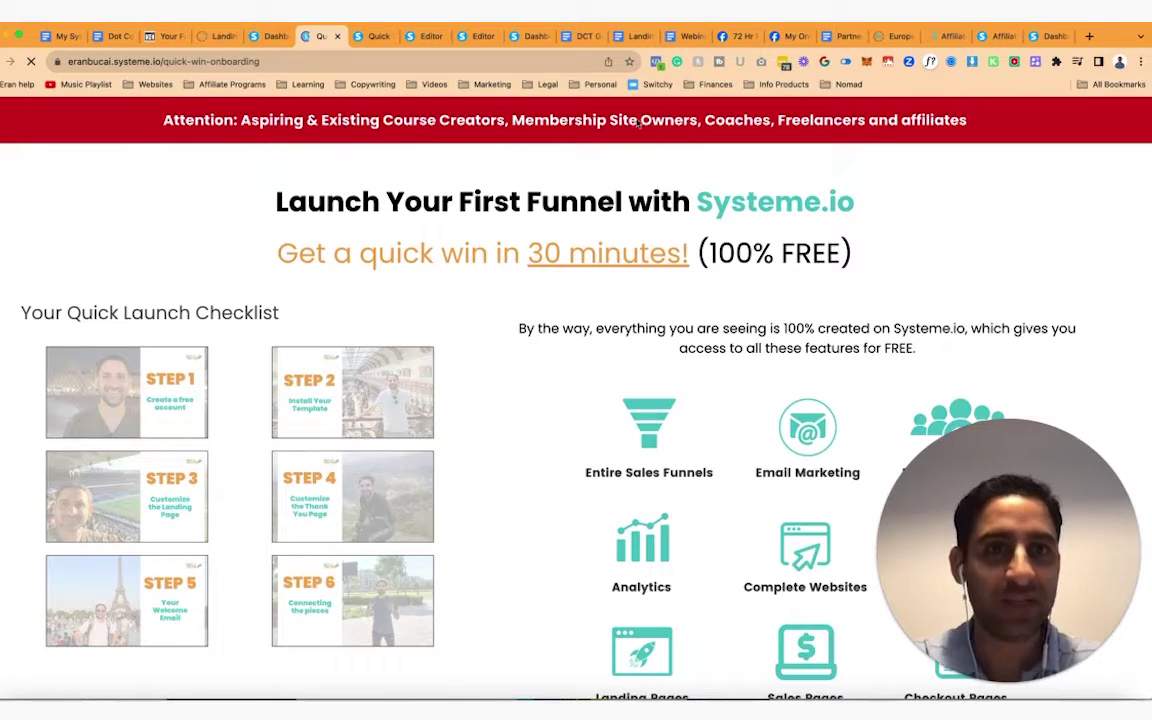
Step: Highlight the page headline and subtitle, then jump to the Step 1 free-account section
{"action": "left_click_drag", "start_coordinate": [288, 203], "coordinate": [869, 263]}
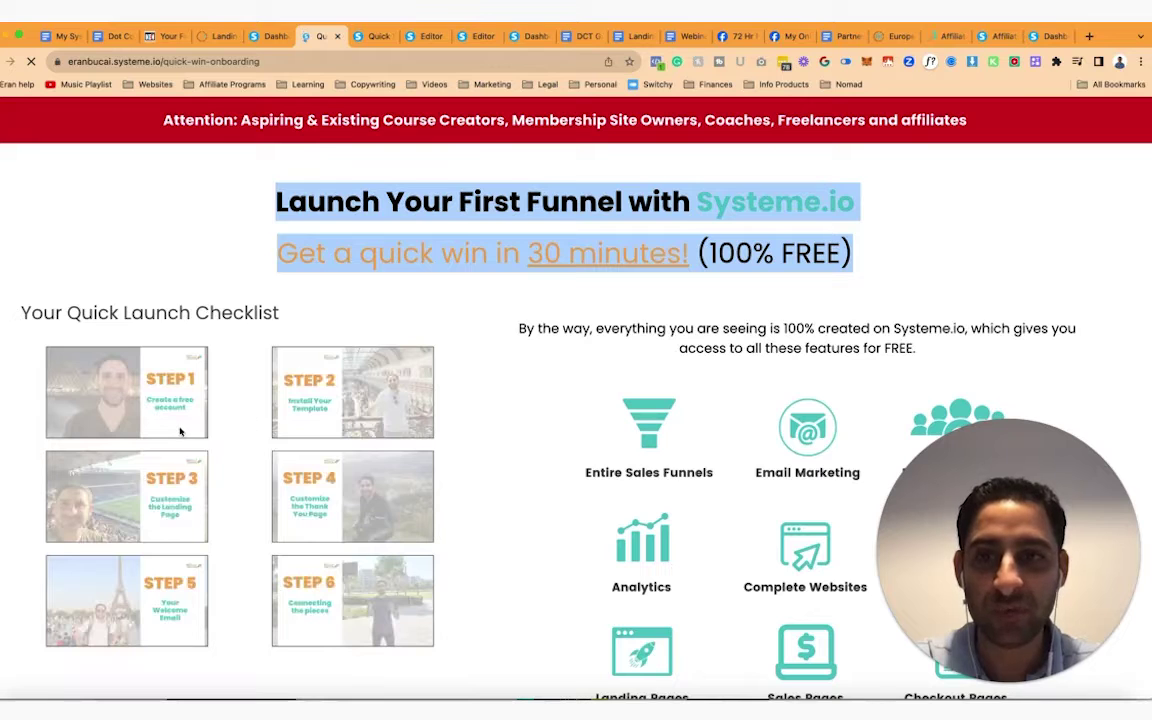
{"action": "mouse_move", "coordinate": [195, 322]}
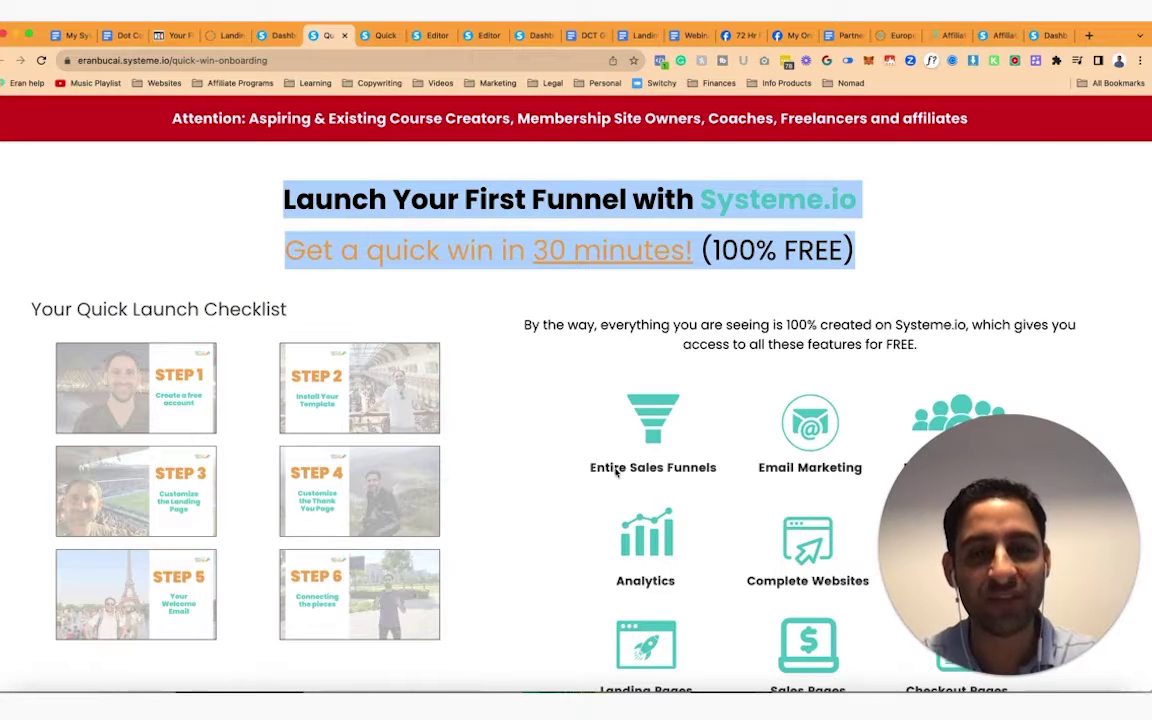
{"action": "scroll", "coordinate": [614, 472], "scroll_direction": "down", "scroll_amount": 7}
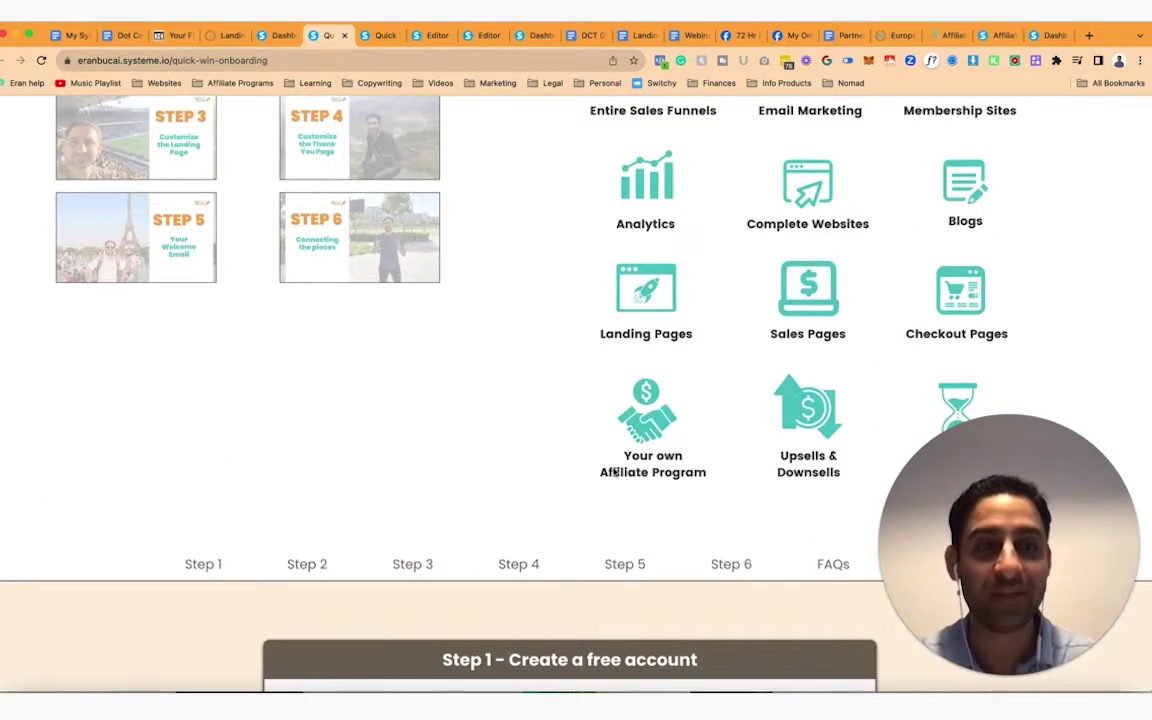
{"action": "scroll", "coordinate": [614, 472], "scroll_direction": "up", "scroll_amount": 5}
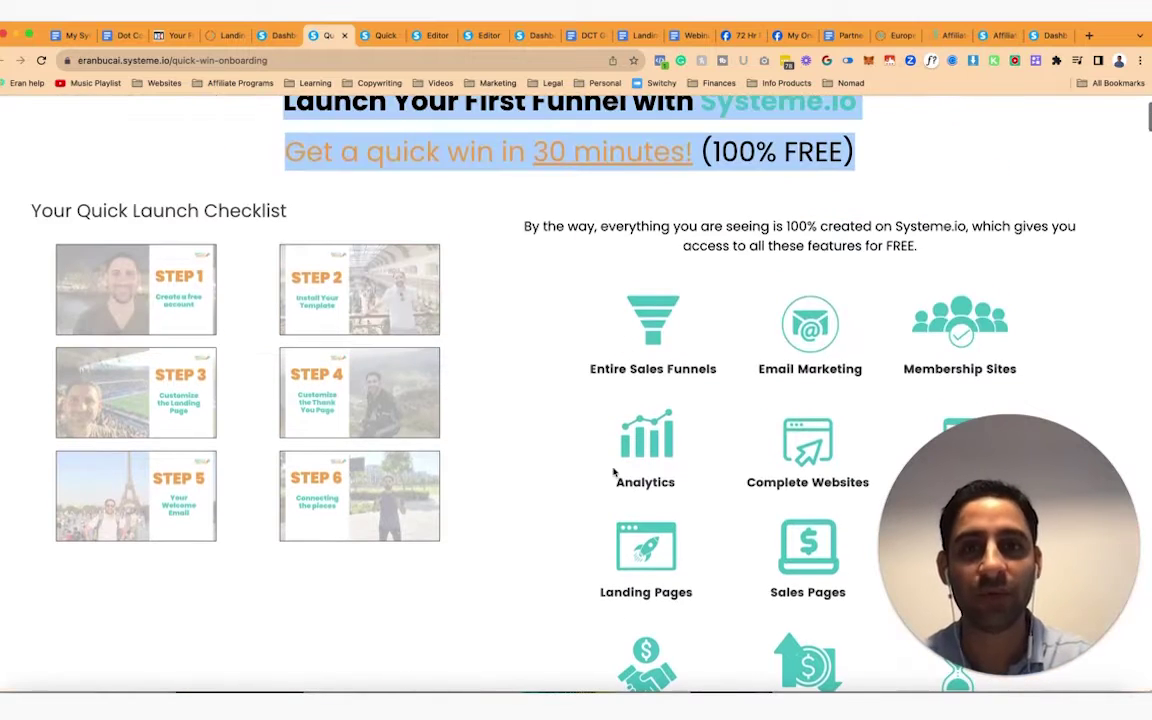
{"action": "left_click_drag", "start_coordinate": [730, 369], "coordinate": [760, 364]}
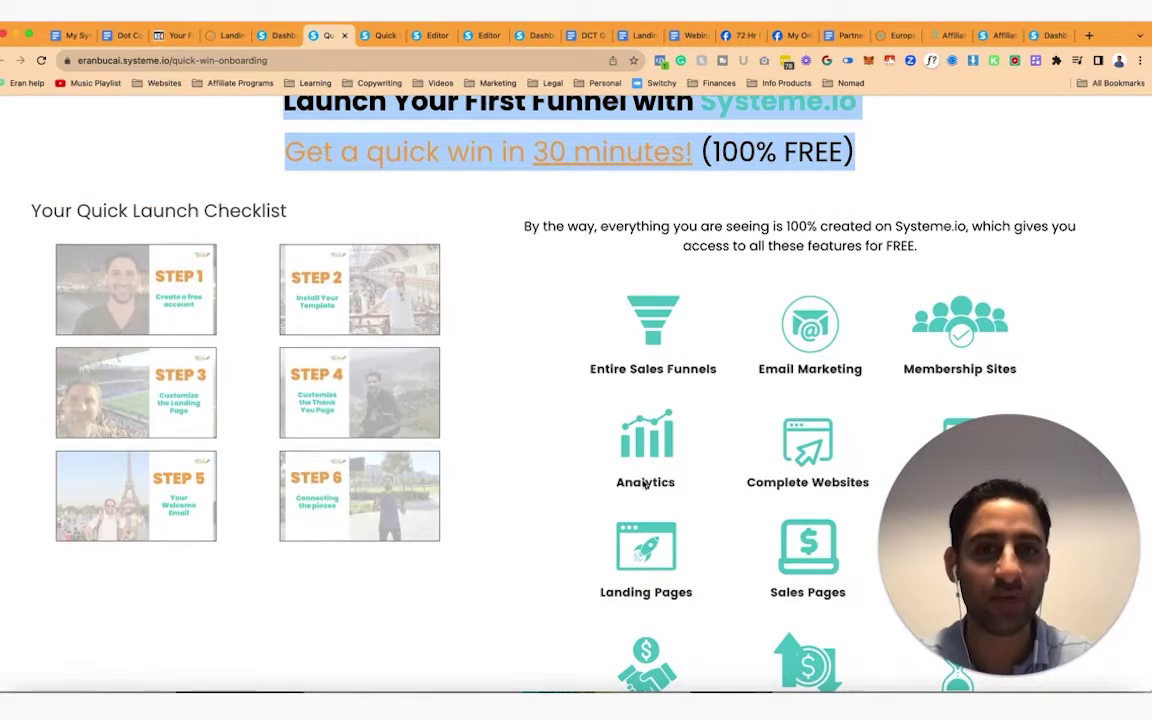
{"action": "left_click", "coordinate": [180, 268]}
{"action": "scroll", "coordinate": [492, 427], "scroll_direction": "up", "scroll_amount": 10}
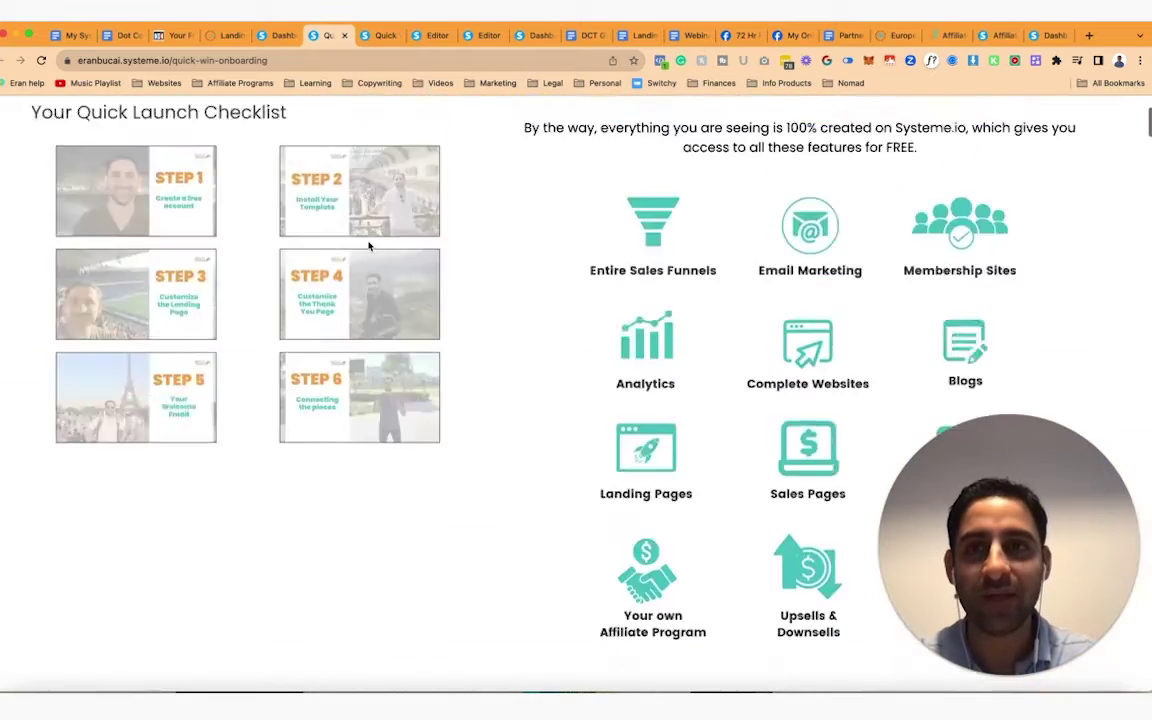
Step: Jump between the Thank You Page, Step 3, Step 1 and Step 5 welcome-email sections
{"action": "left_click", "coordinate": [369, 431]}
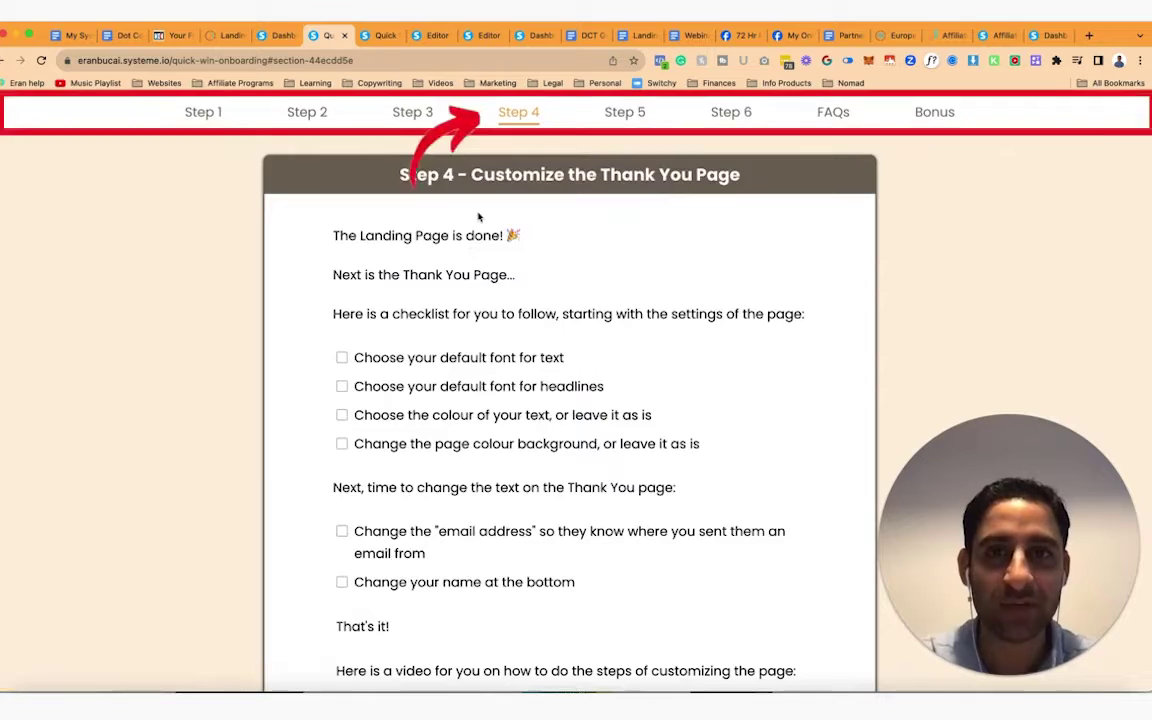
{"action": "left_click", "coordinate": [427, 110]}
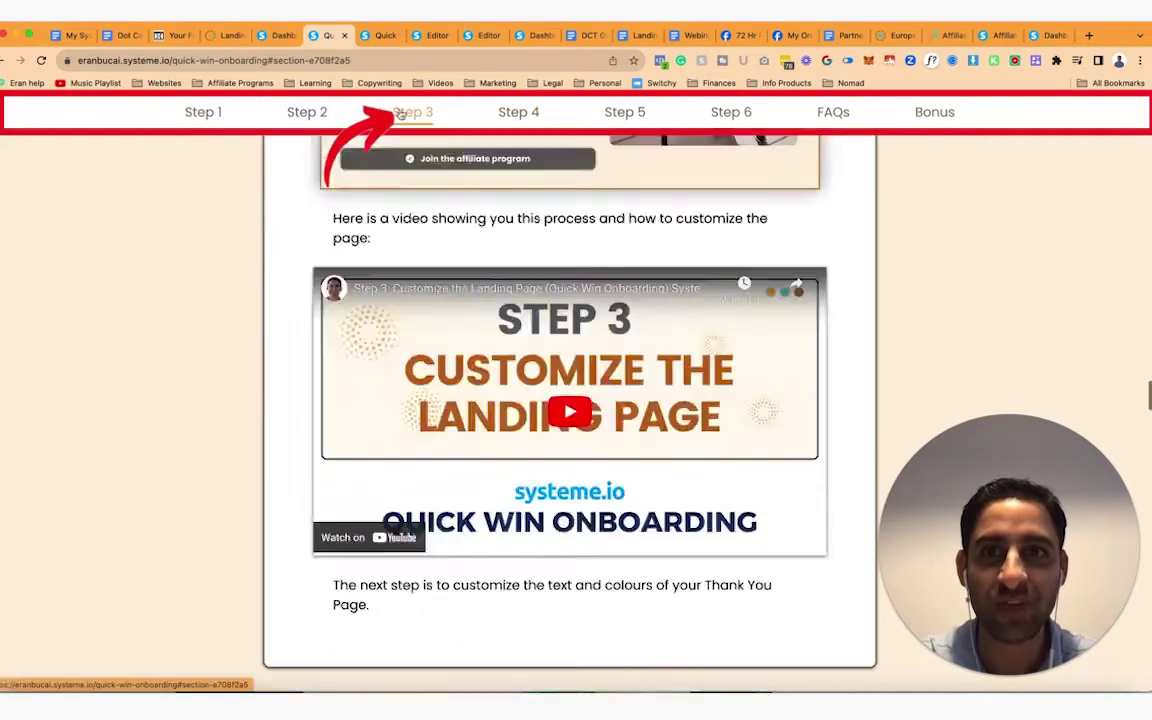
{"action": "left_click", "coordinate": [208, 113]}
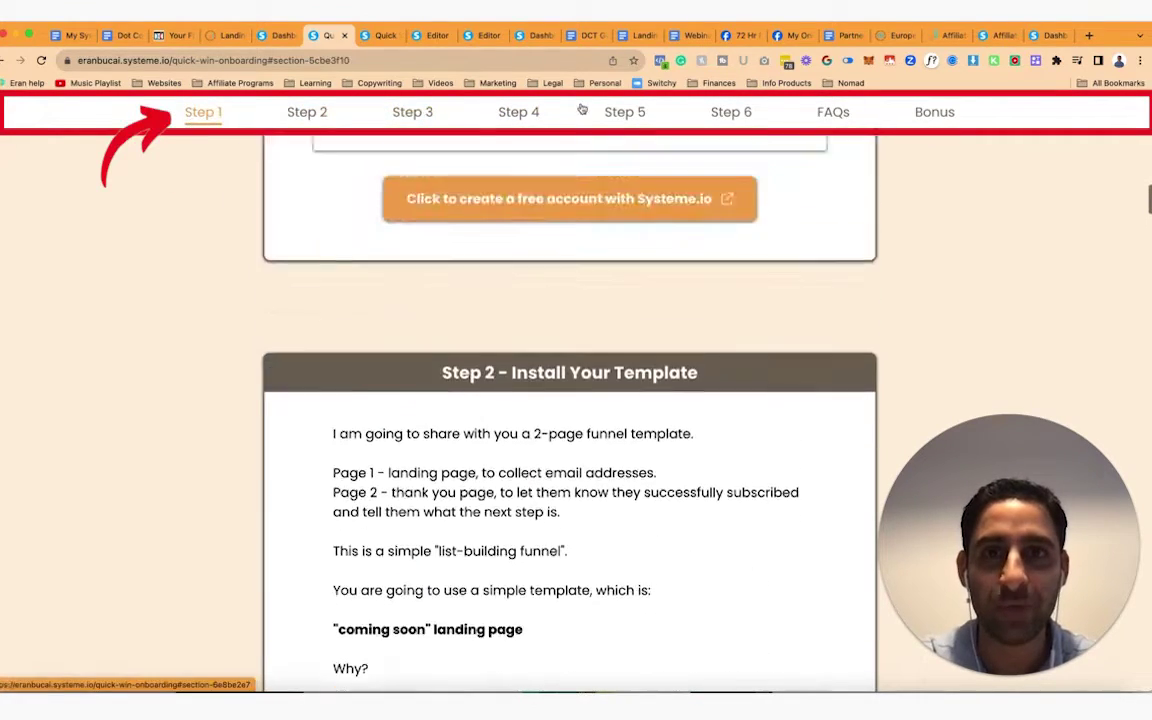
{"action": "left_click", "coordinate": [625, 113]}
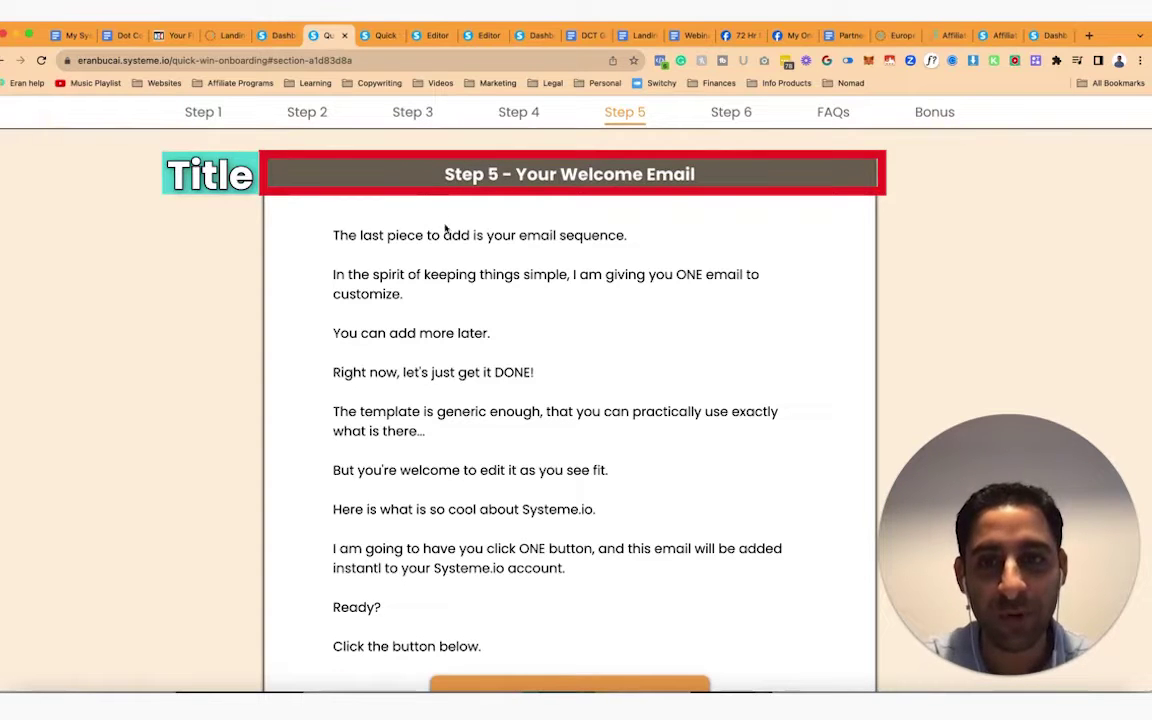
{"action": "scroll", "coordinate": [490, 486], "scroll_direction": "down", "scroll_amount": 3}
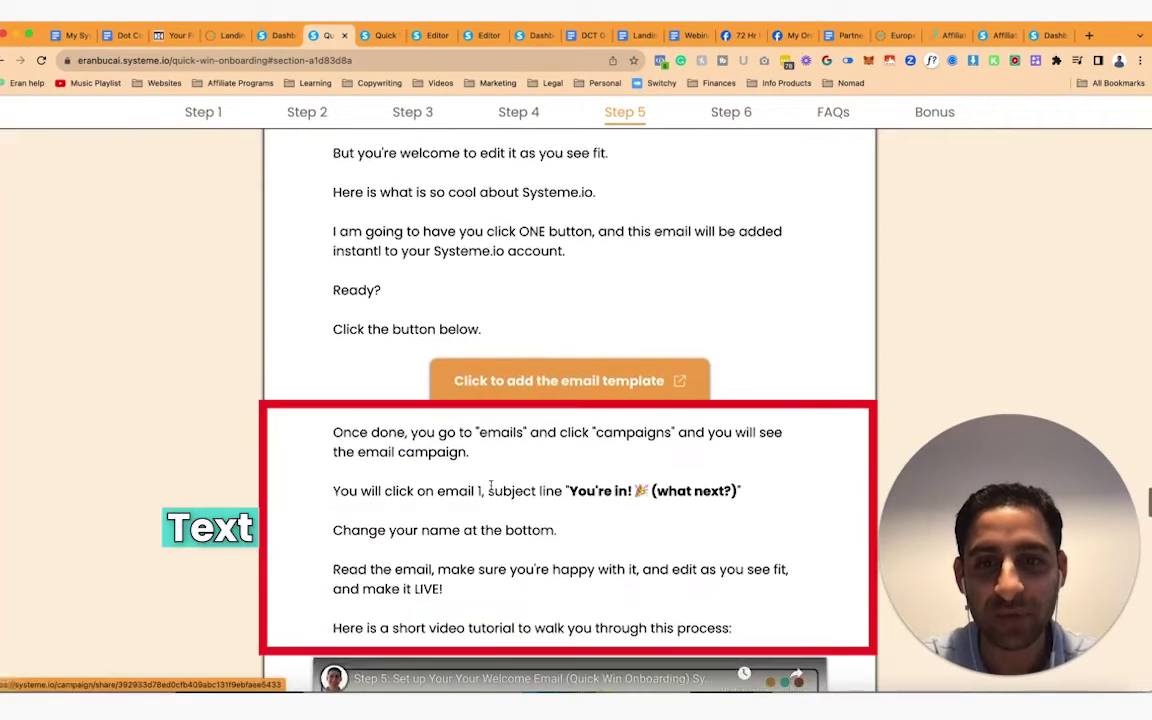
{"action": "scroll", "coordinate": [490, 486], "scroll_direction": "down", "scroll_amount": 5}
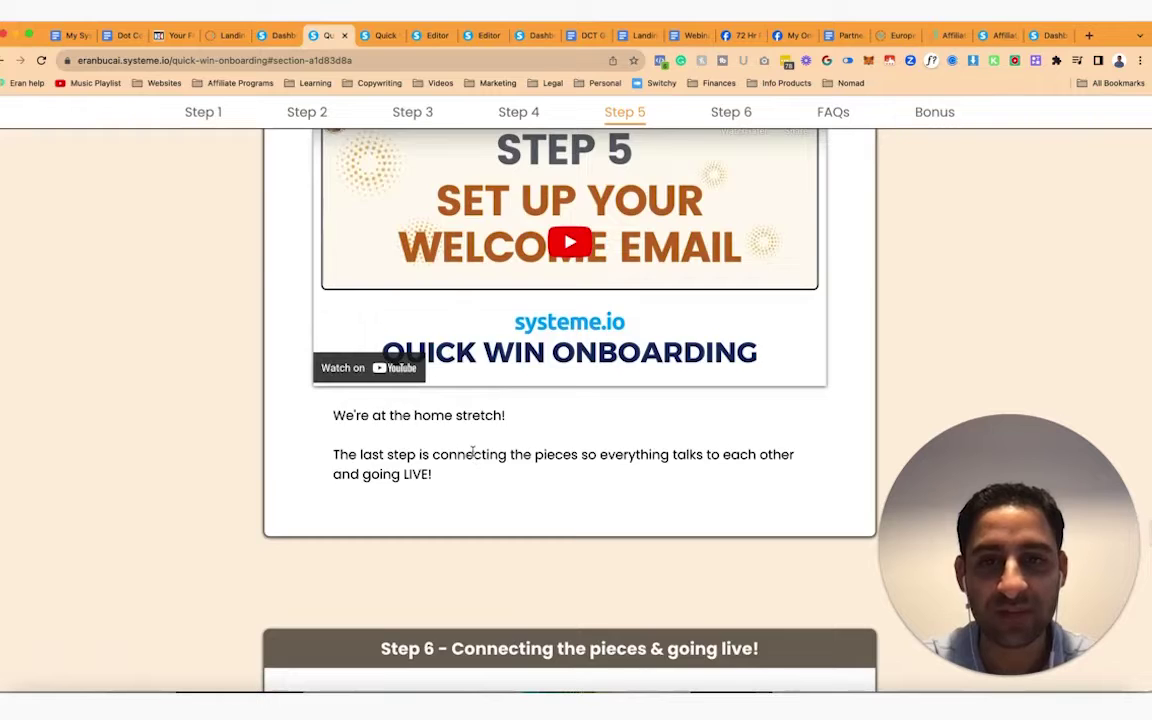
{"action": "scroll", "coordinate": [472, 451], "scroll_direction": "down", "scroll_amount": 4}
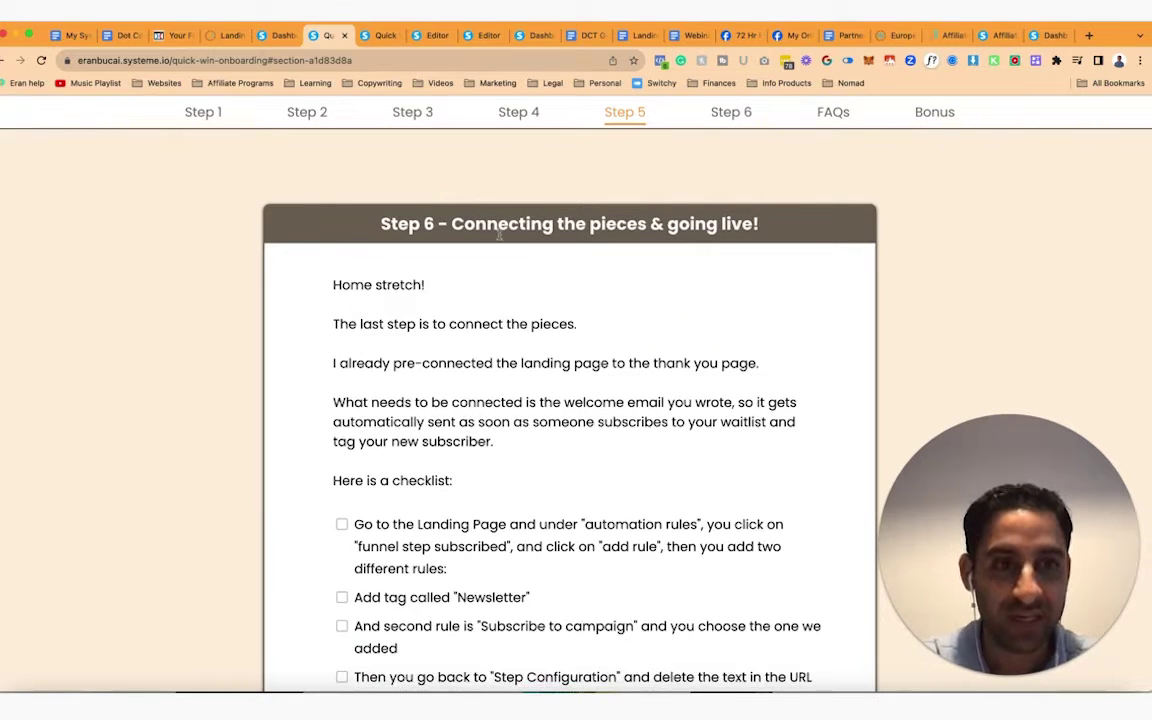
{"action": "scroll", "coordinate": [390, 480], "scroll_direction": "down", "scroll_amount": 4}
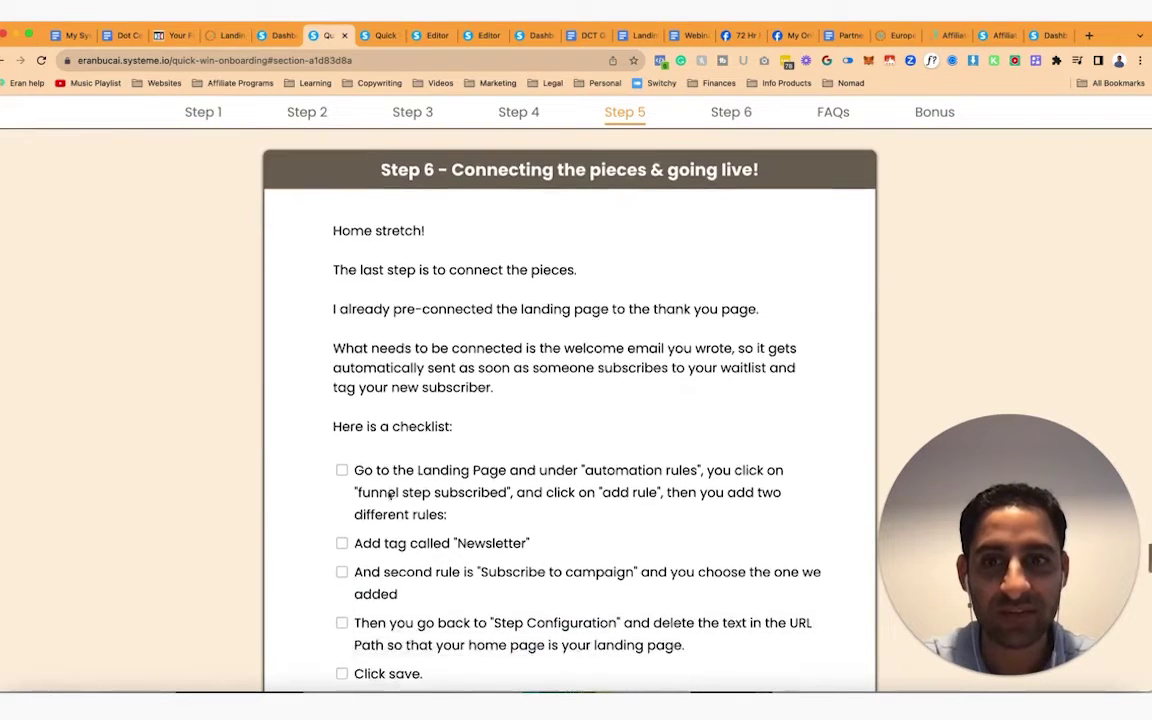
{"action": "scroll", "coordinate": [372, 366], "scroll_direction": "down", "scroll_amount": 7}
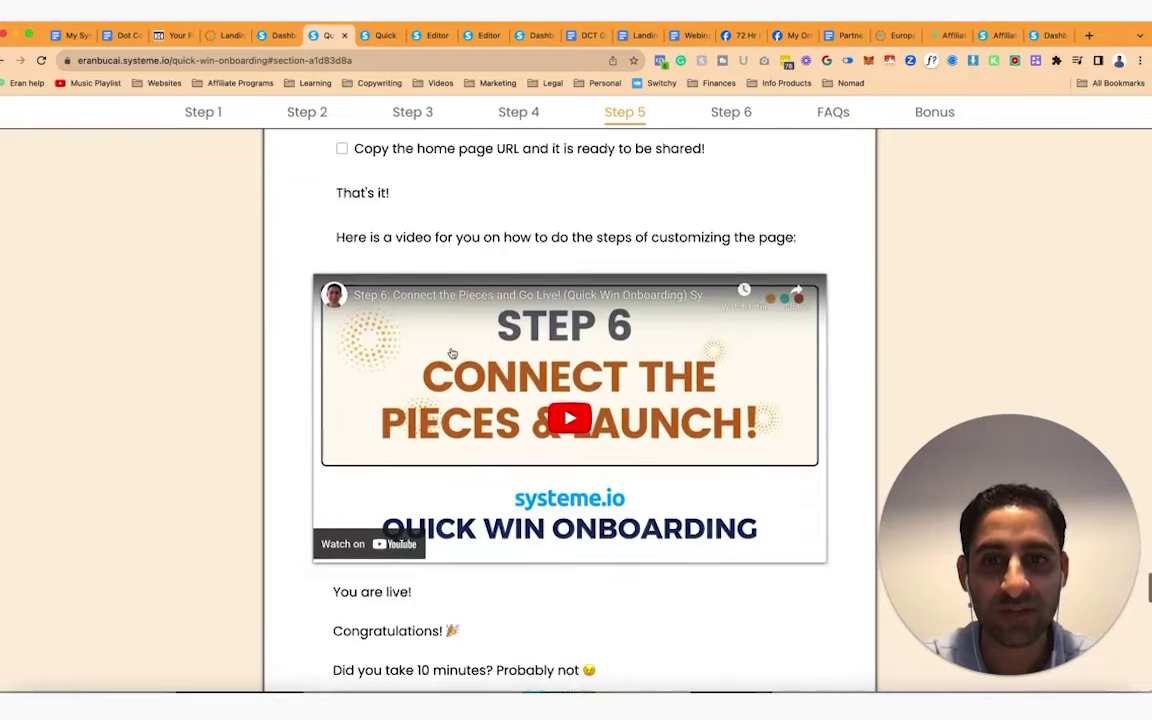
{"action": "scroll", "coordinate": [775, 452], "scroll_direction": "down", "scroll_amount": 1}
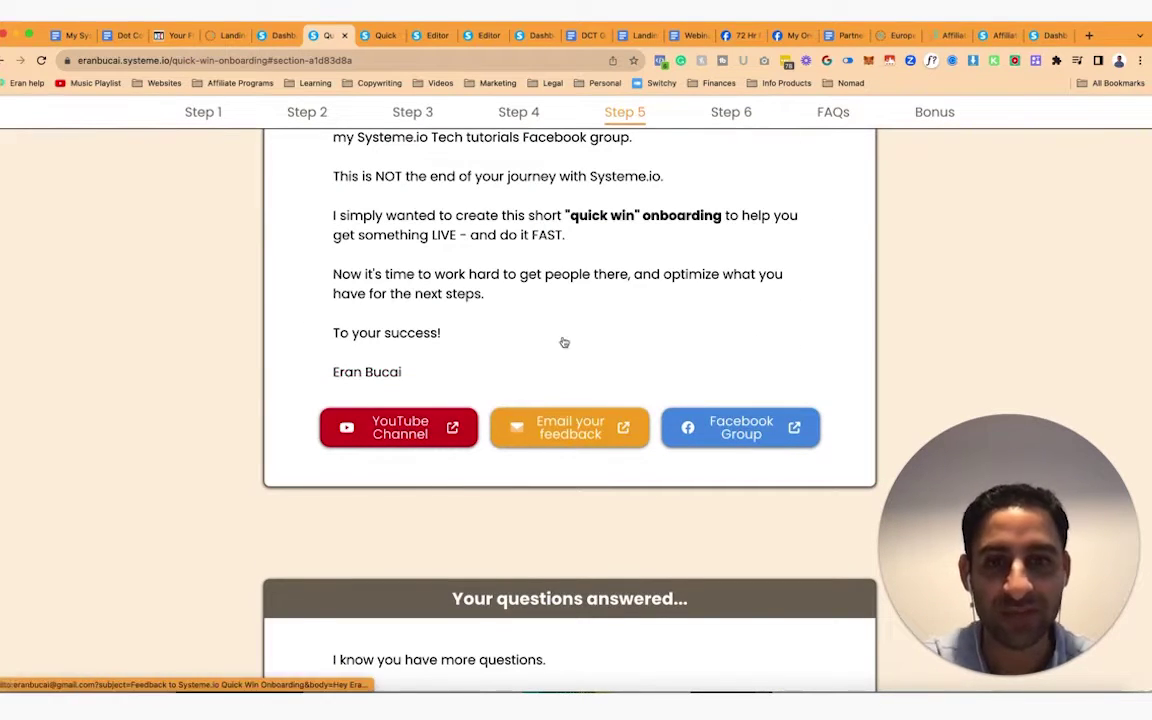
{"action": "scroll", "coordinate": [563, 342], "scroll_direction": "up", "scroll_amount": 2}
{"action": "scroll", "coordinate": [563, 342], "scroll_direction": "up", "scroll_amount": 2}
Step: Review the Connecting the pieces and Customize the Landing Page sections, then jump to FAQs
{"action": "left_click", "coordinate": [731, 114]}
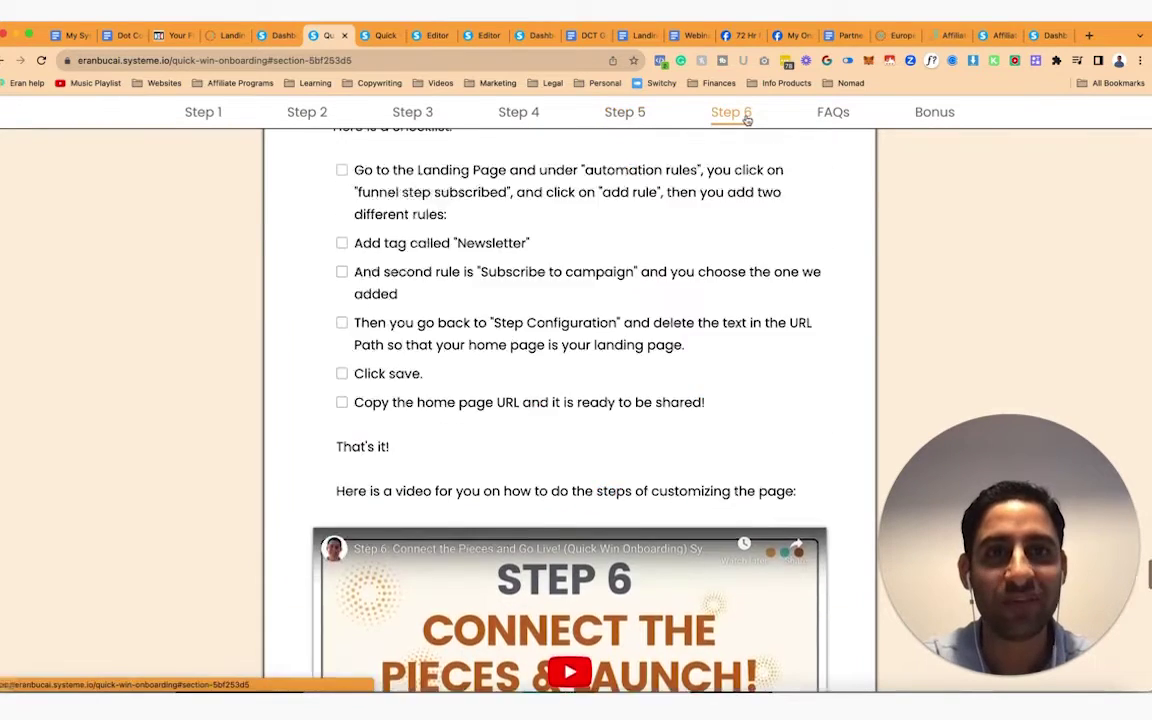
{"action": "left_click", "coordinate": [403, 118]}
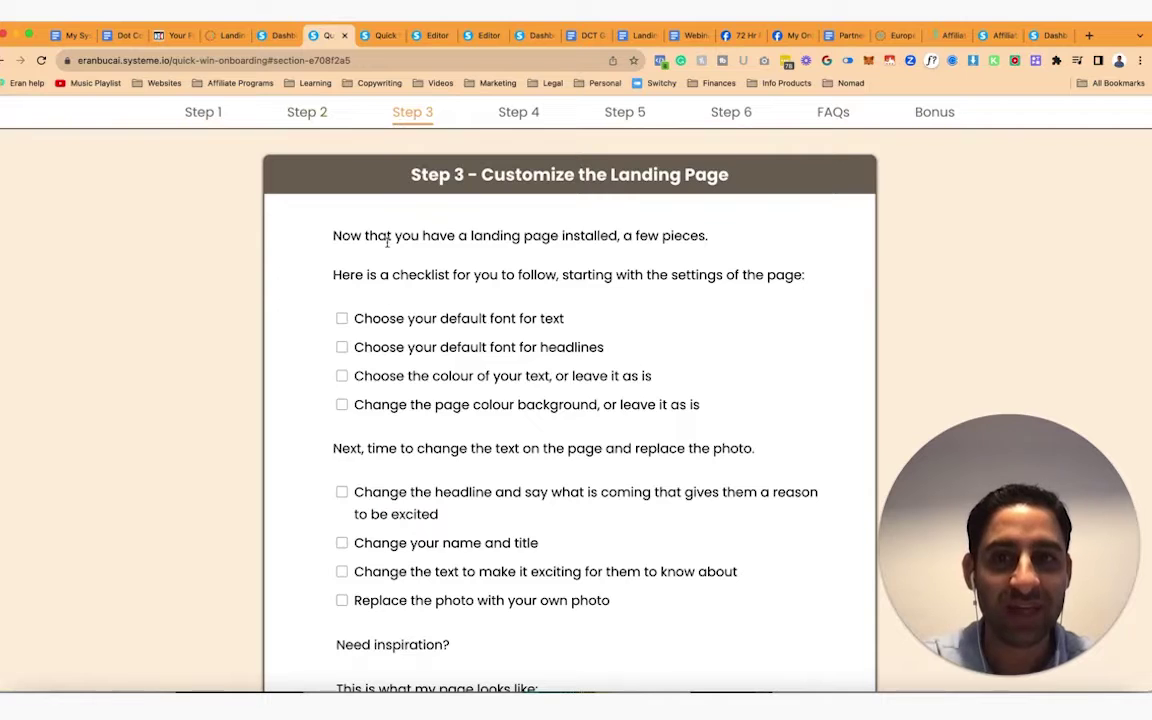
{"action": "scroll", "coordinate": [379, 370], "scroll_direction": "down", "scroll_amount": 3}
{"action": "scroll", "coordinate": [417, 447], "scroll_direction": "down", "scroll_amount": 5}
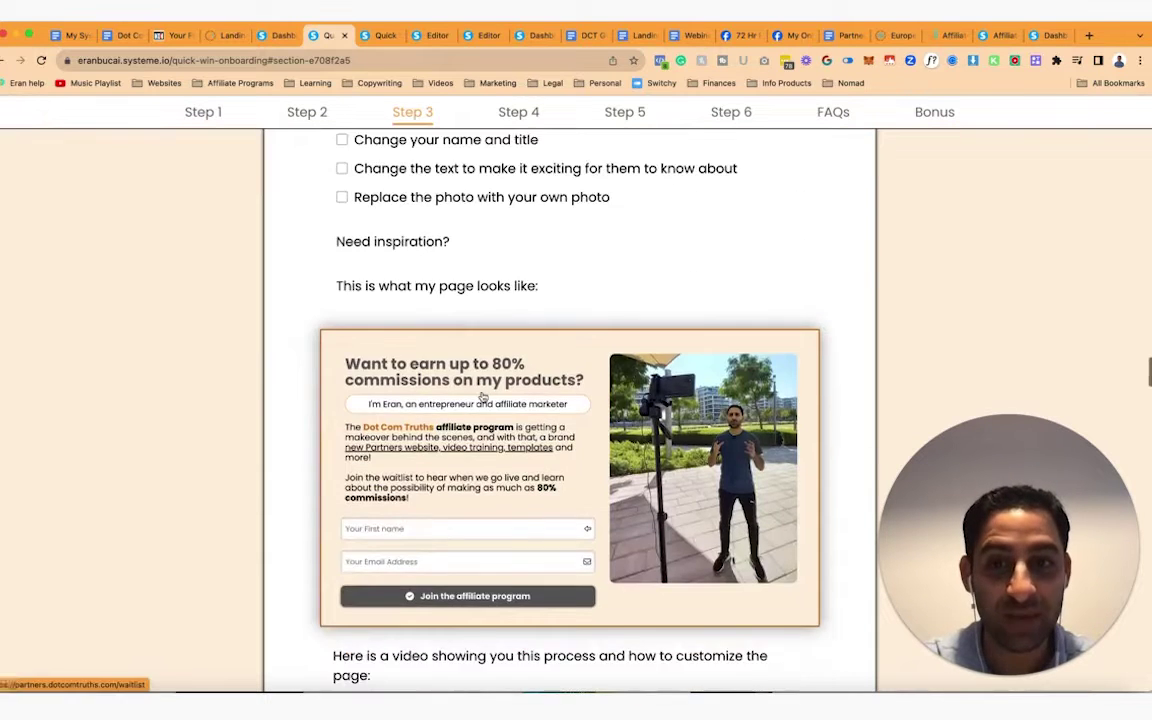
{"action": "scroll", "coordinate": [447, 428], "scroll_direction": "down", "scroll_amount": 2}
{"action": "scroll", "coordinate": [447, 428], "scroll_direction": "down", "scroll_amount": 4}
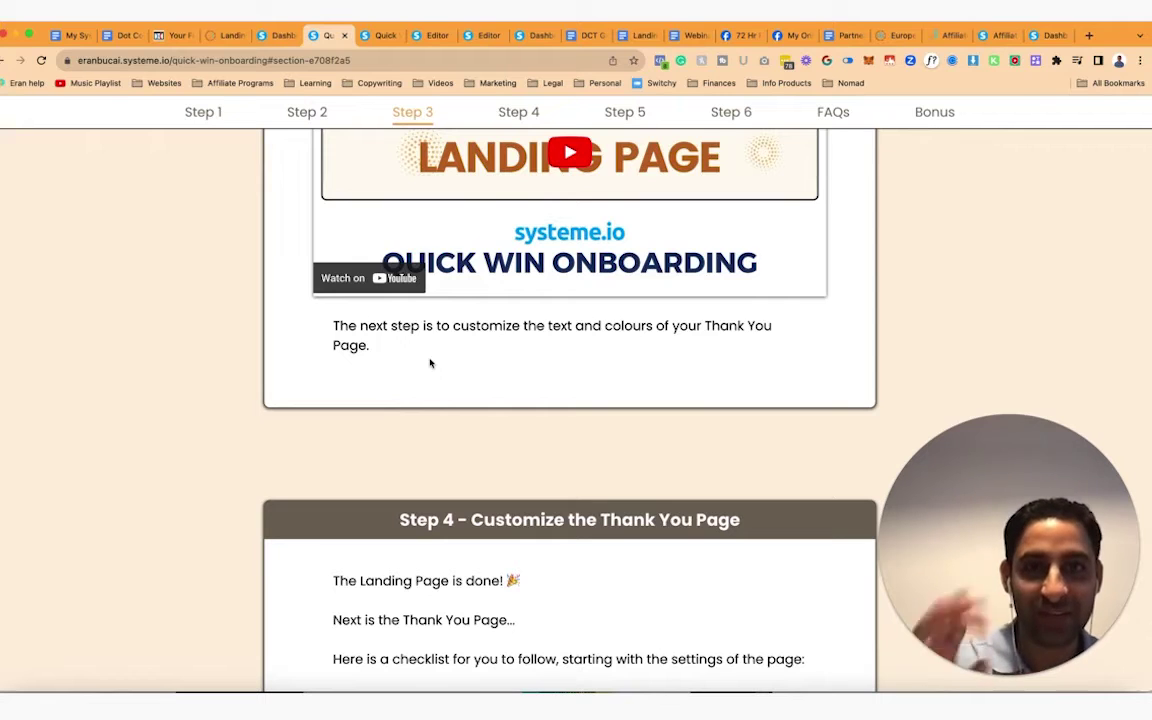
{"action": "scroll", "coordinate": [430, 363], "scroll_direction": "up", "scroll_amount": 15}
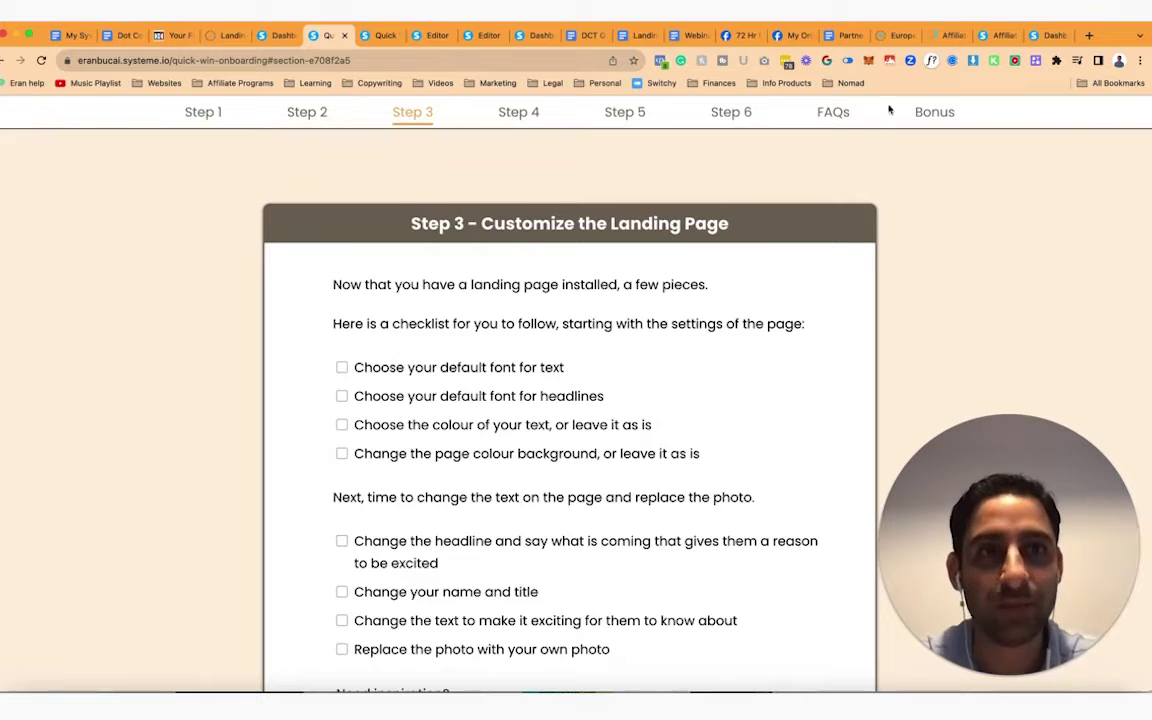
{"action": "left_click", "coordinate": [844, 117]}
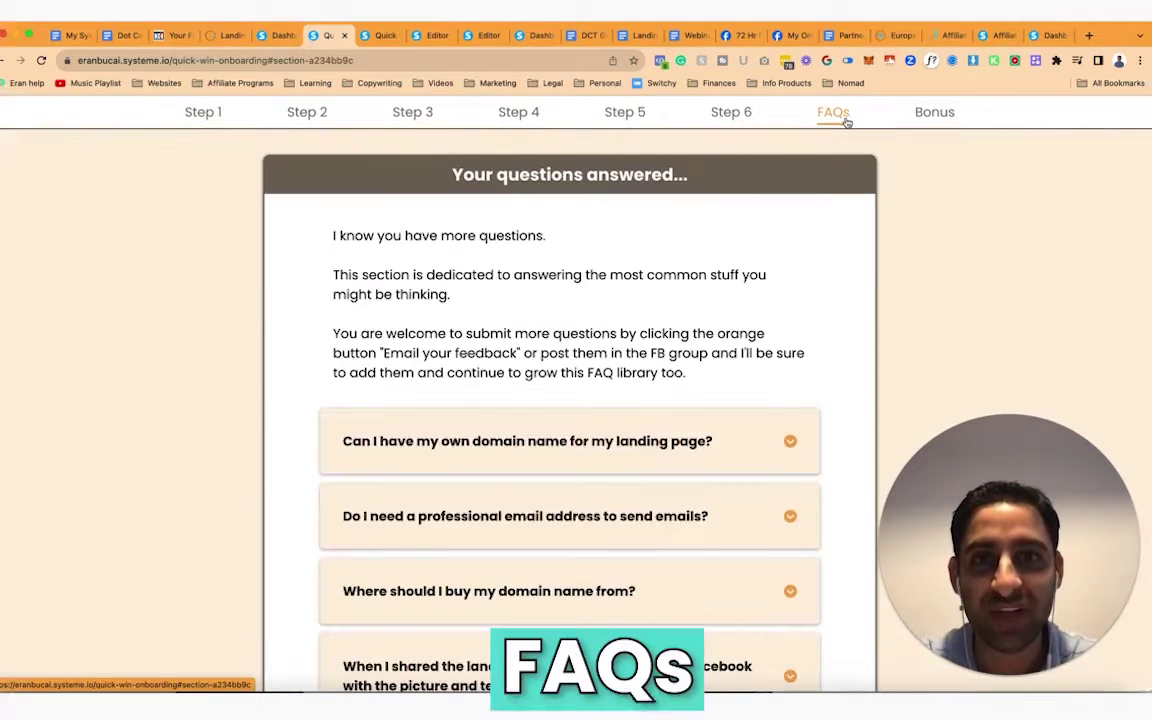
Step: Expand the FAQ answers on professional email addresses and the membership, then open the Bonus page
{"action": "scroll", "coordinate": [681, 437], "scroll_direction": "down", "scroll_amount": 3}
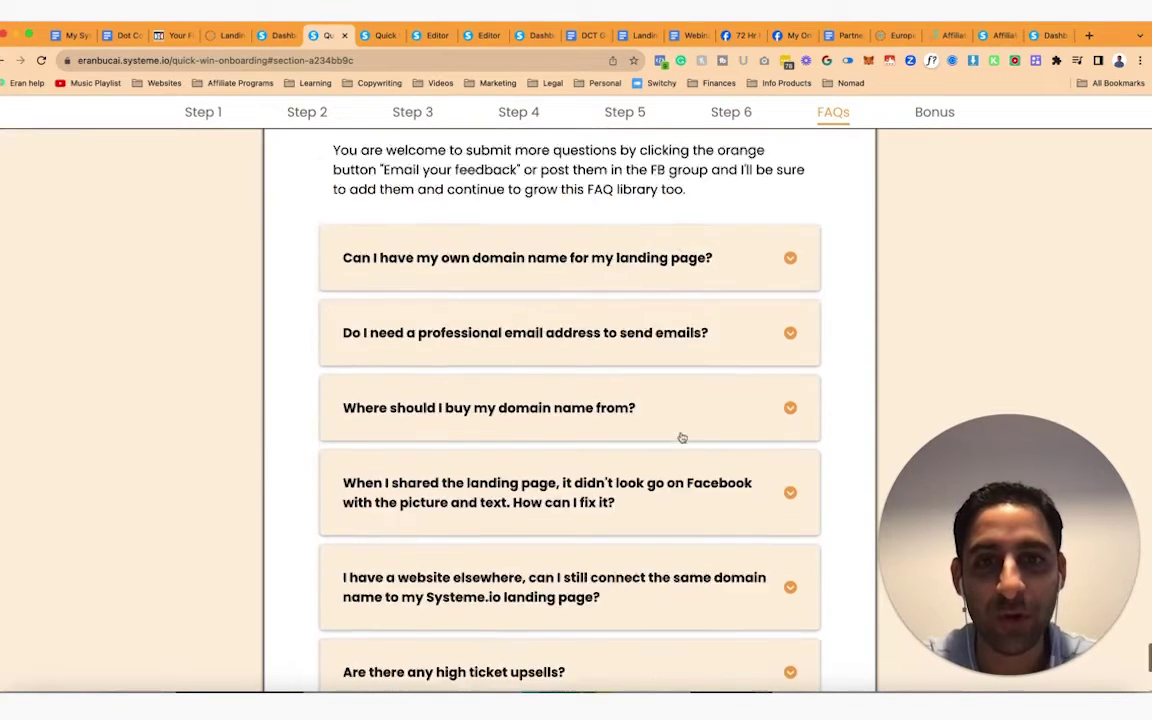
{"action": "left_click", "coordinate": [689, 288]}
{"action": "scroll", "coordinate": [688, 341], "scroll_direction": "down", "scroll_amount": 4}
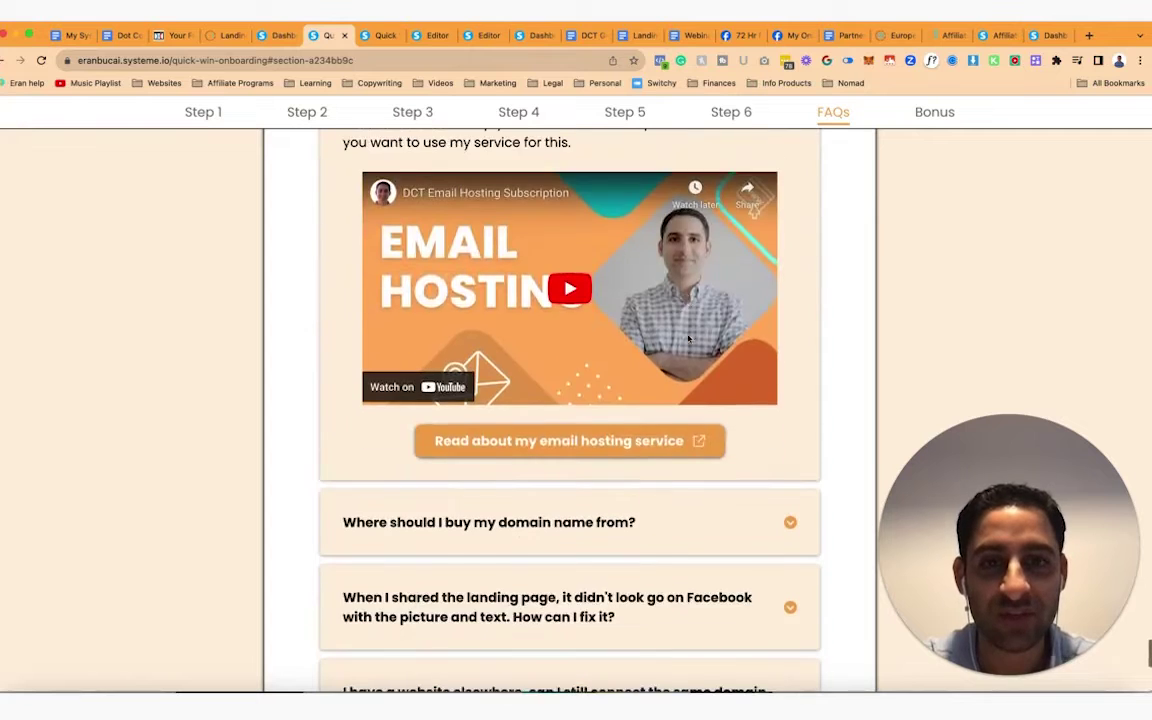
{"action": "scroll", "coordinate": [659, 519], "scroll_direction": "down", "scroll_amount": 4}
{"action": "left_click", "coordinate": [653, 452]}
{"action": "scroll", "coordinate": [649, 461], "scroll_direction": "down", "scroll_amount": 2}
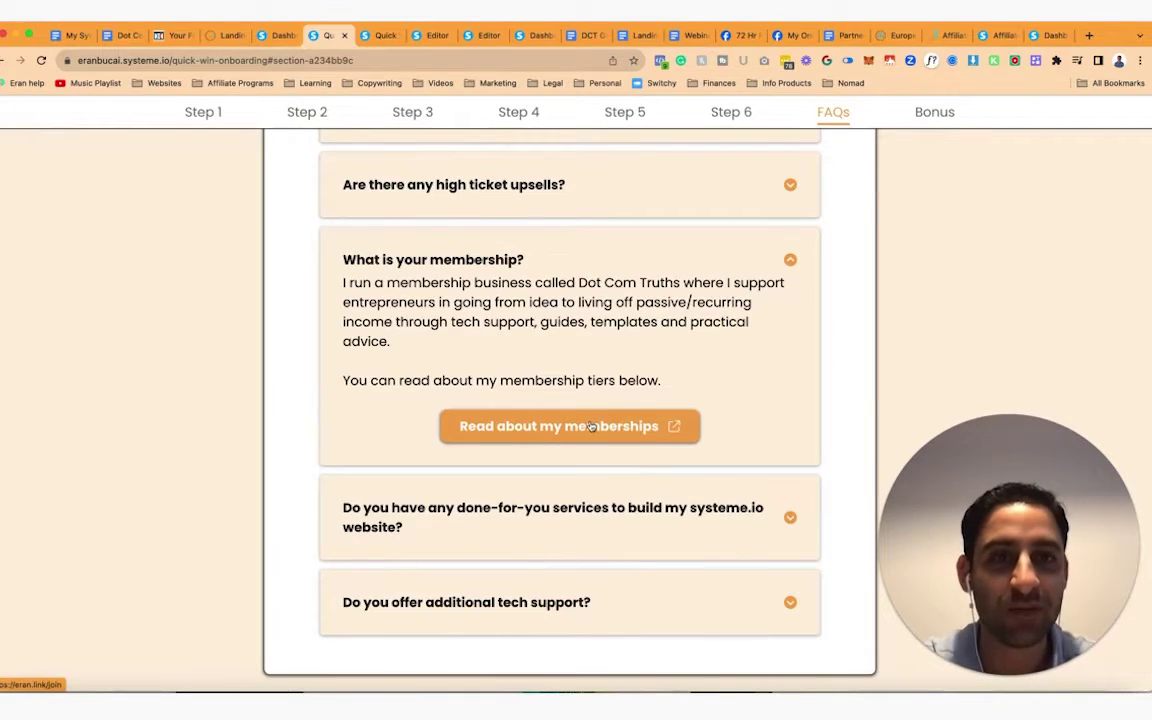
{"action": "scroll", "coordinate": [545, 424], "scroll_direction": "up", "scroll_amount": 15}
{"action": "scroll", "coordinate": [595, 428], "scroll_direction": "up", "scroll_amount": 15}
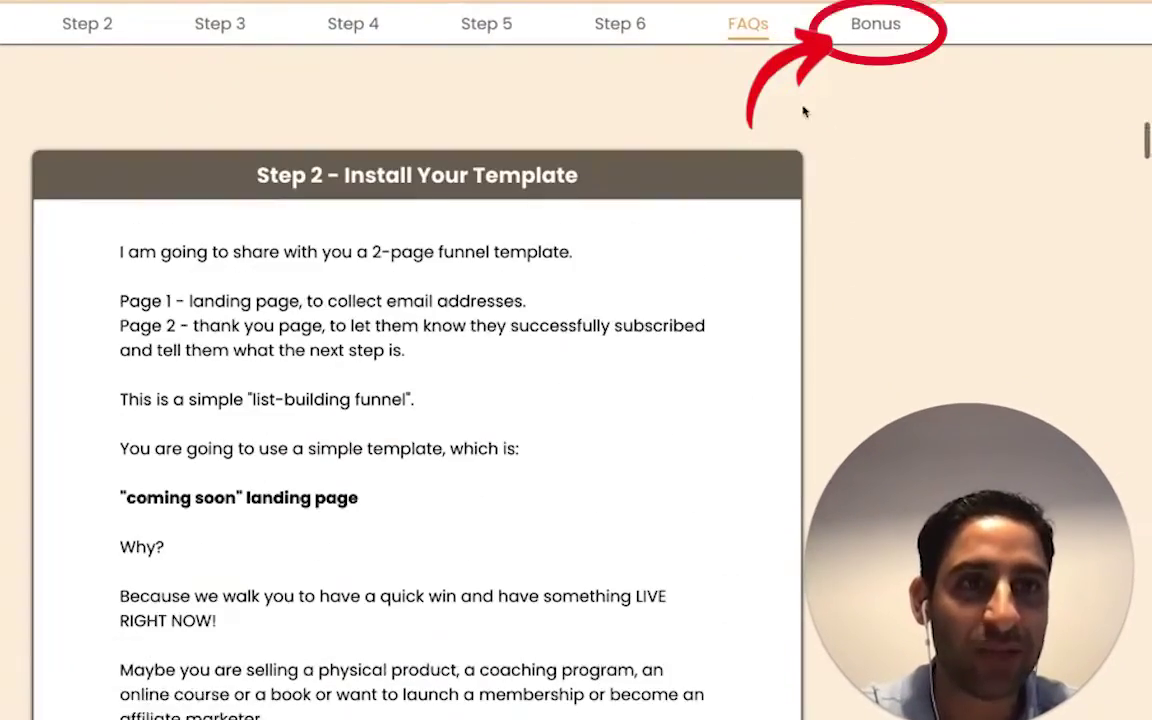
{"action": "left_click", "coordinate": [879, 32]}
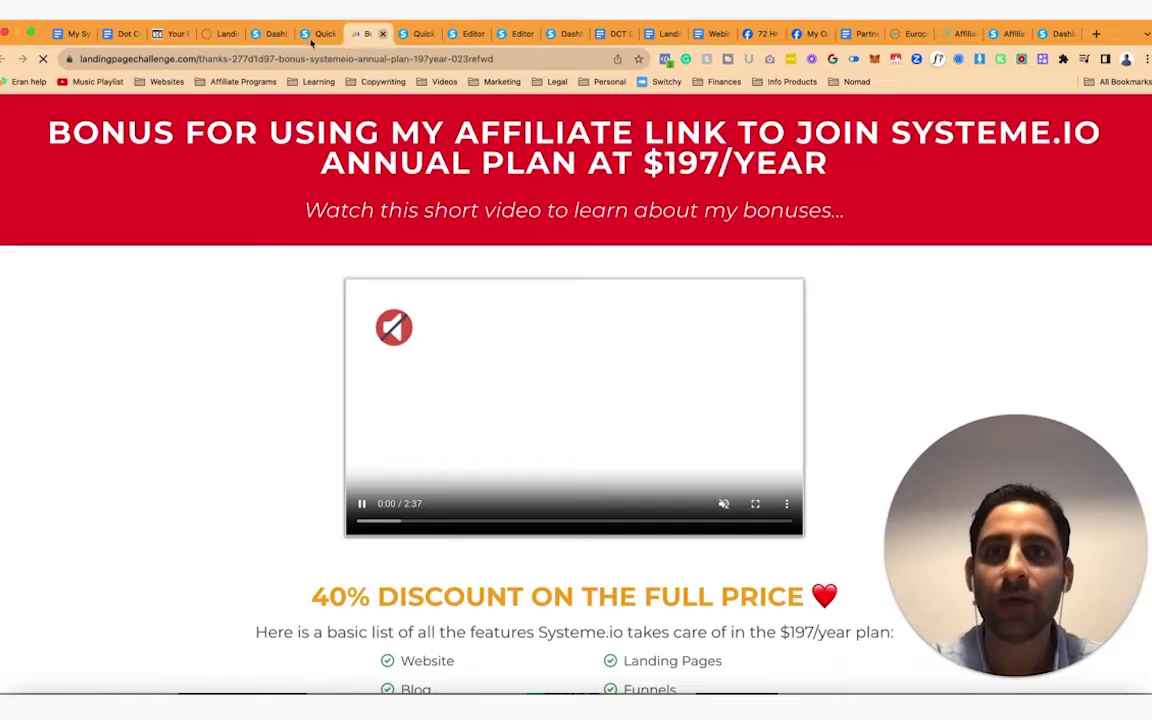
Step: Close the bonus tab and return to the Systeme.io Onboarding funnel tab
{"action": "key", "text": "super+w"}
{"action": "left_click", "coordinate": [272, 34]}
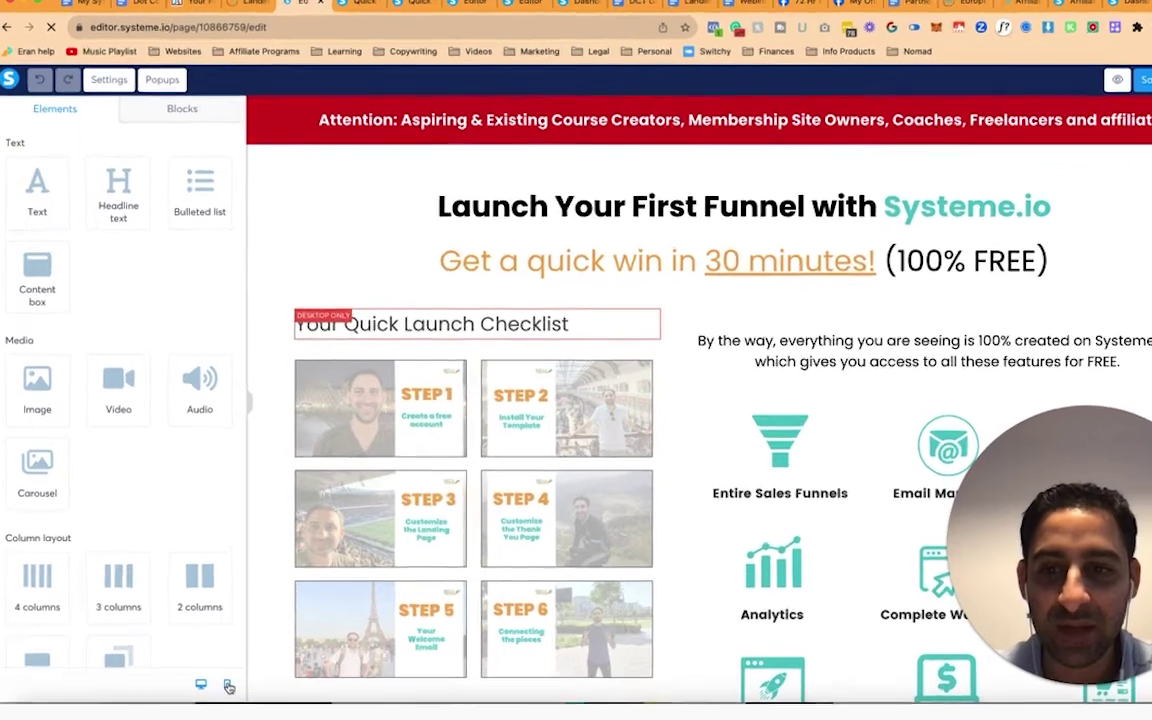
Step: Switch the editor to mobile view and inspect the mobile-only notice text and step images
{"action": "left_click", "coordinate": [215, 681]}
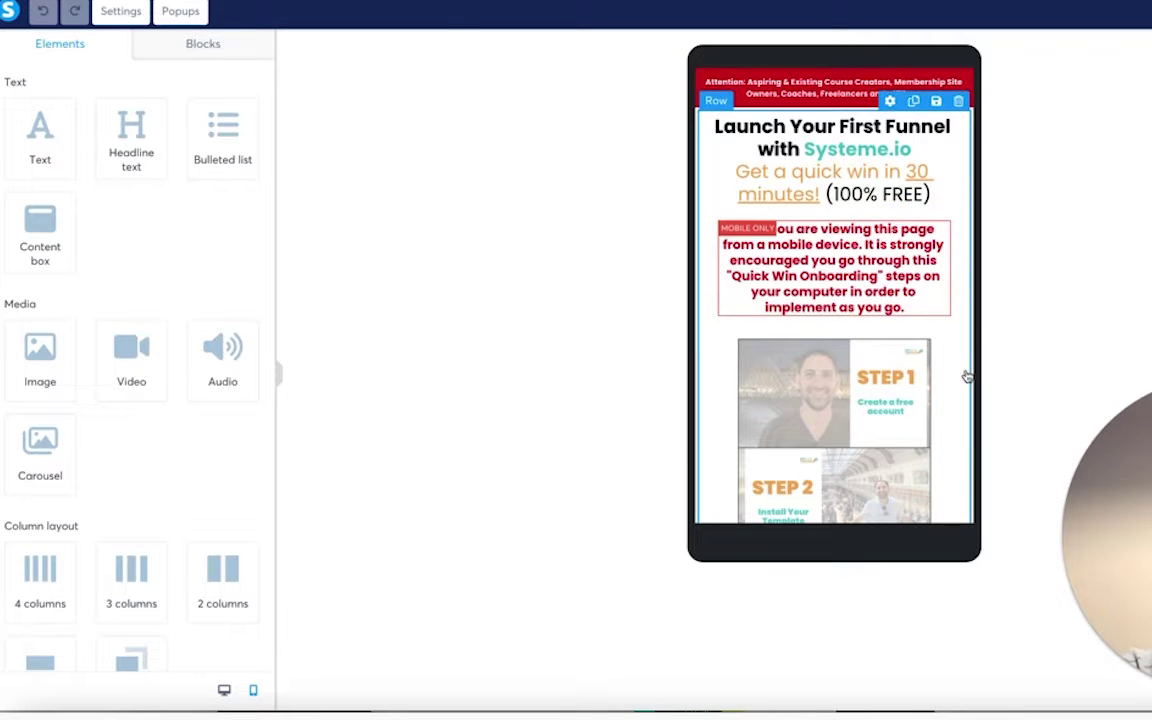
{"action": "left_click", "coordinate": [807, 260]}
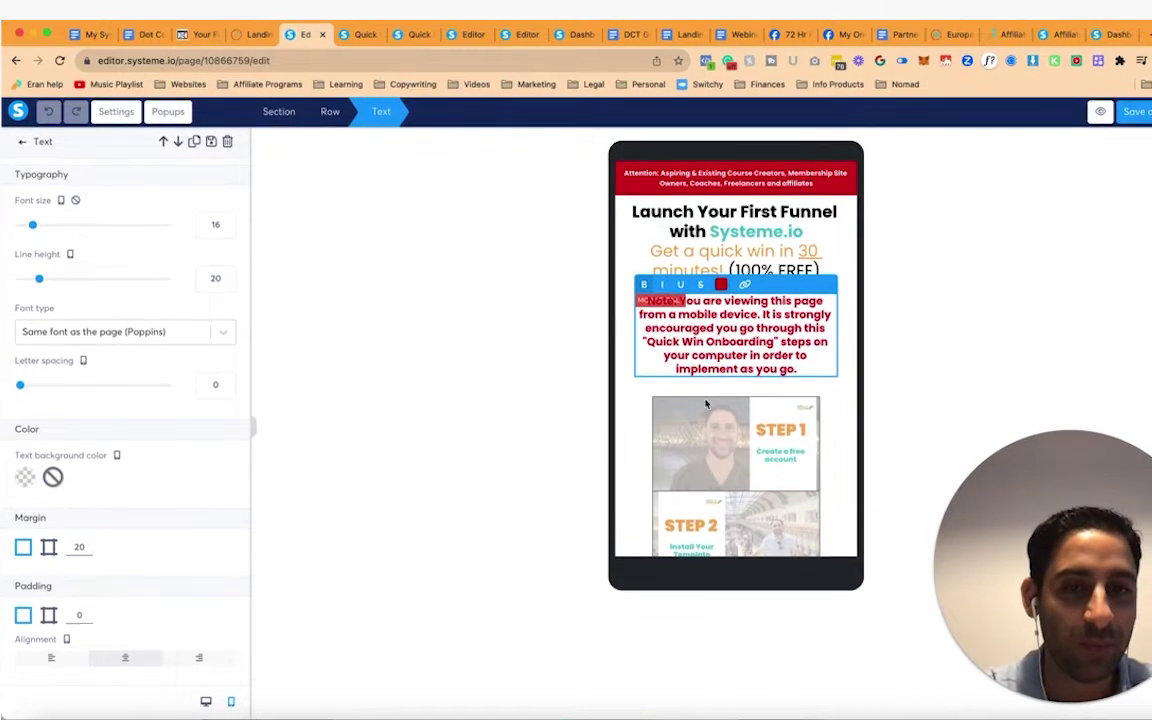
{"action": "left_click", "coordinate": [707, 450]}
{"action": "scroll", "coordinate": [707, 450], "scroll_direction": "down", "scroll_amount": 5}
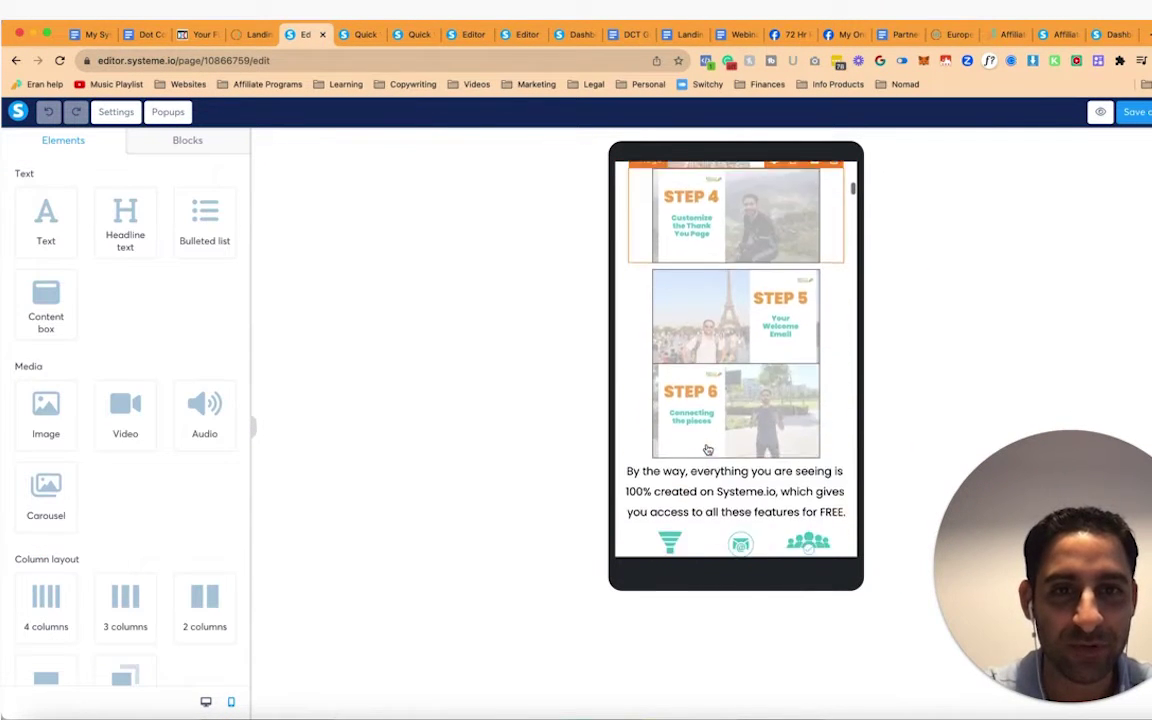
{"action": "scroll", "coordinate": [707, 450], "scroll_direction": "down", "scroll_amount": 10}
{"action": "scroll", "coordinate": [707, 450], "scroll_direction": "up", "scroll_amount": 10}
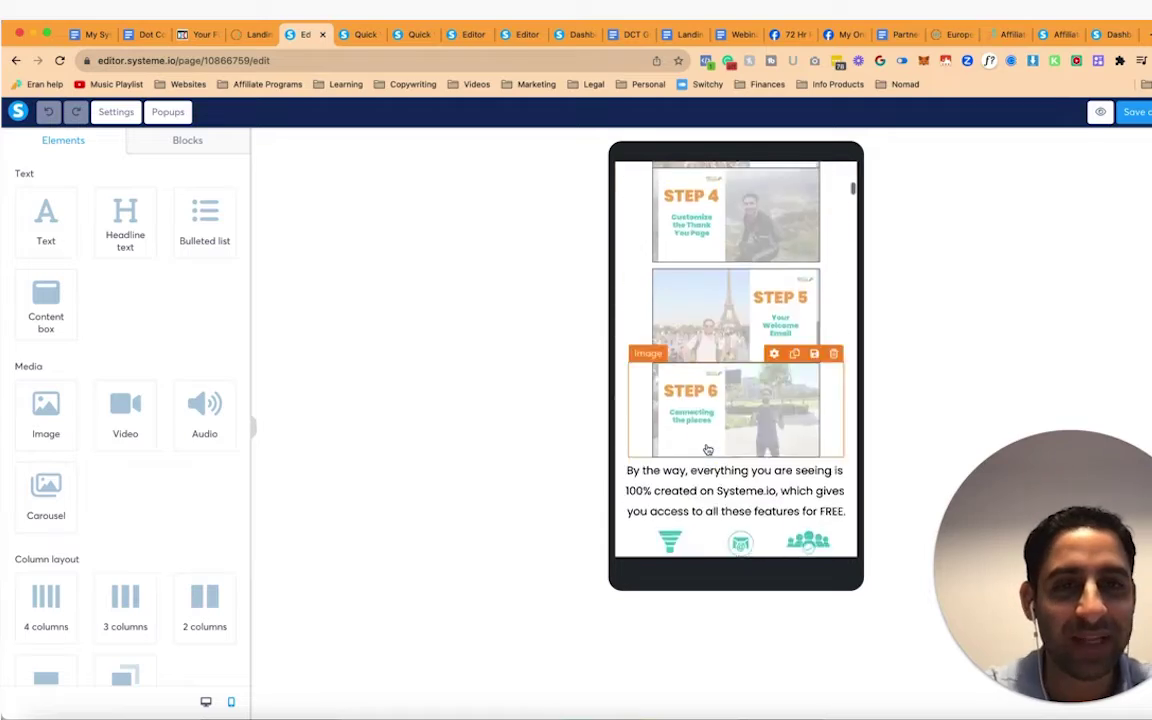
{"action": "scroll", "coordinate": [707, 450], "scroll_direction": "up", "scroll_amount": 10}
Step: Switch back to desktop view, scroll through the page, and return to the funnel dashboard
{"action": "left_click", "coordinate": [206, 701]}
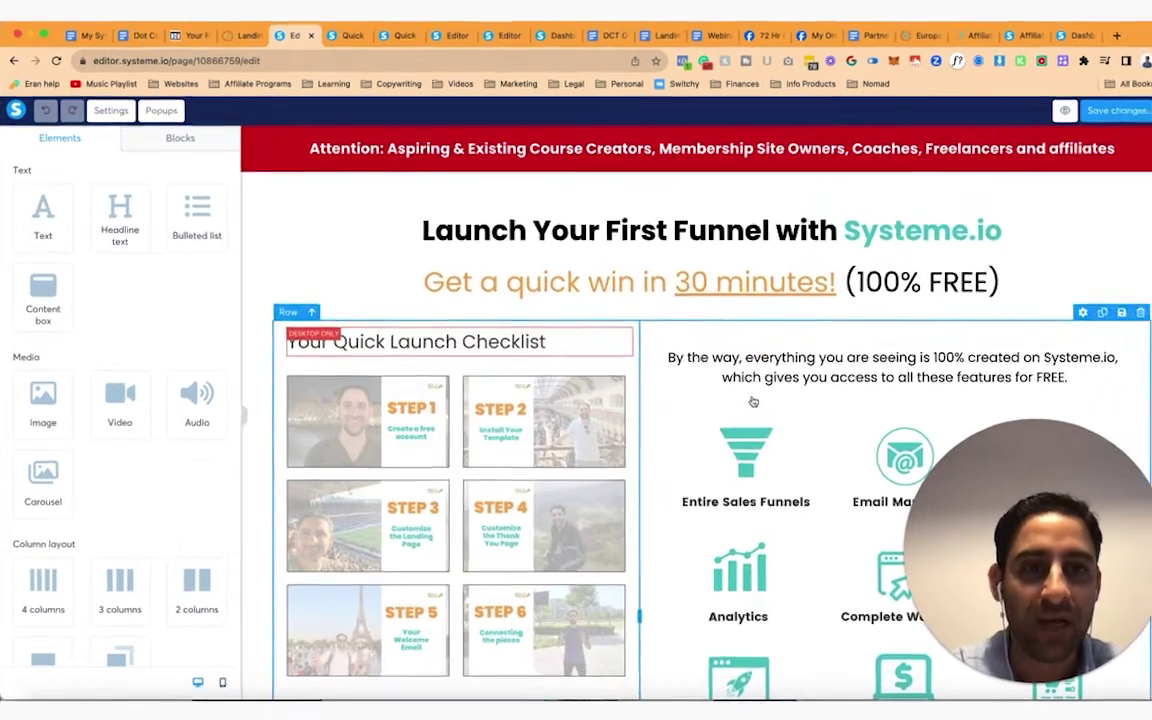
{"action": "left_click", "coordinate": [753, 401]}
{"action": "scroll", "coordinate": [753, 450], "scroll_direction": "down", "scroll_amount": 3}
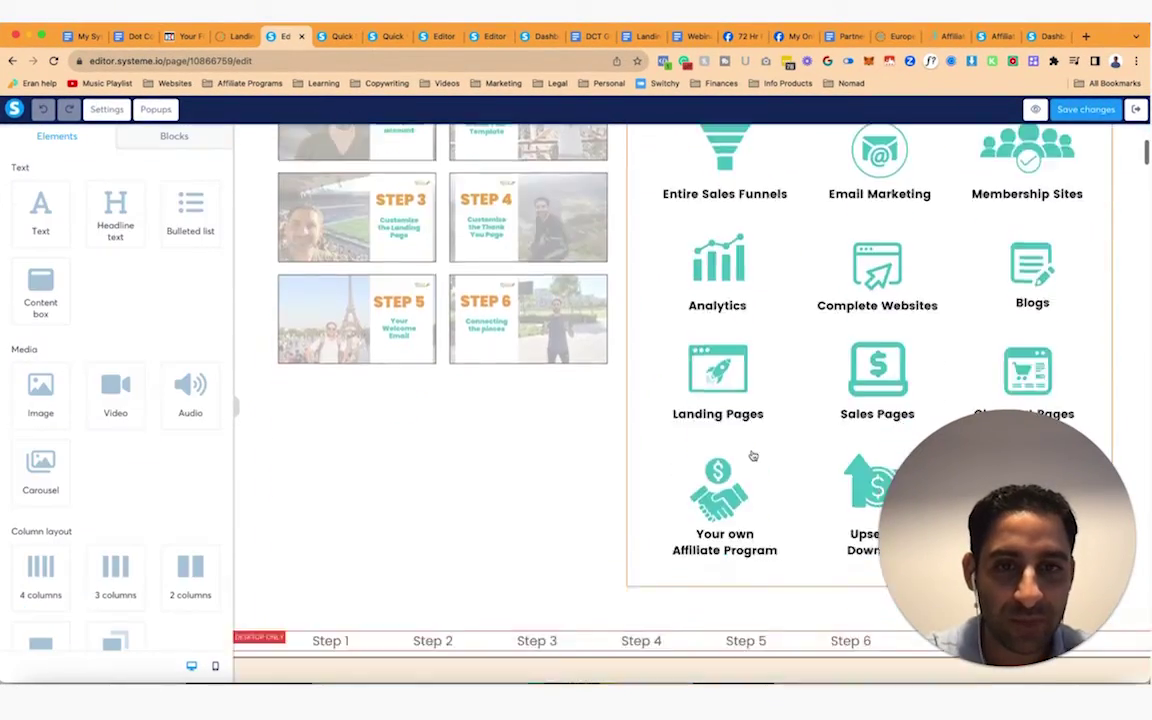
{"action": "scroll", "coordinate": [753, 456], "scroll_direction": "down", "scroll_amount": 5}
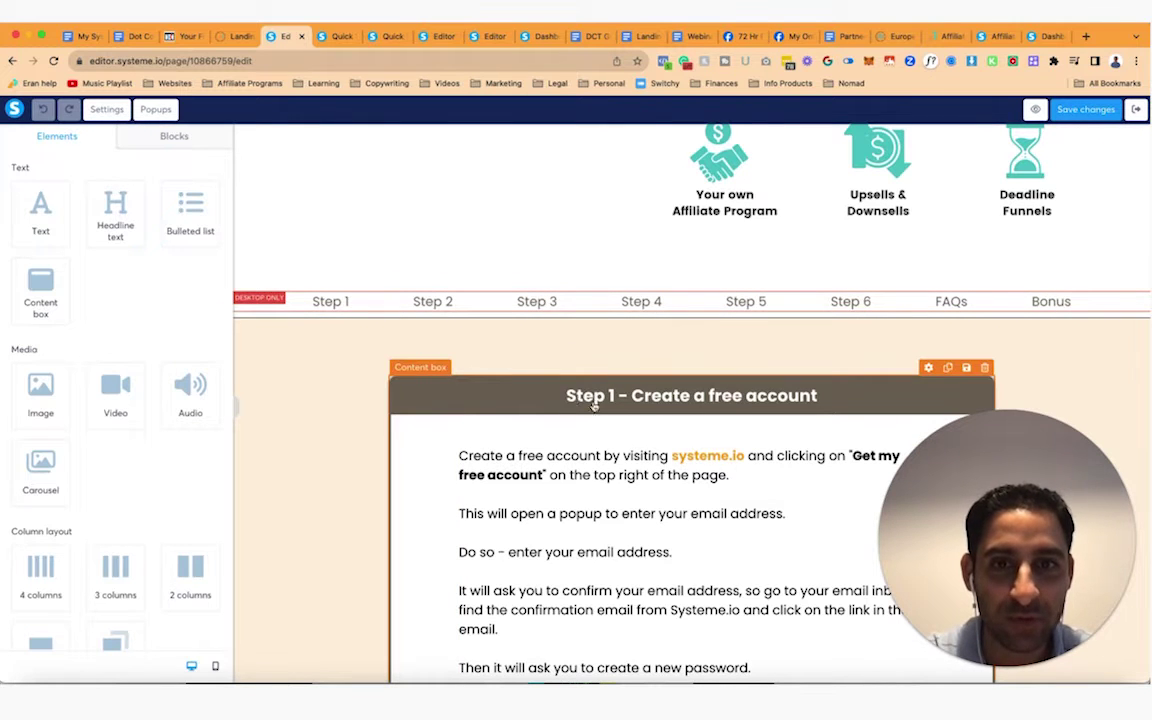
{"action": "scroll", "coordinate": [575, 420], "scroll_direction": "down", "scroll_amount": 10}
{"action": "scroll", "coordinate": [575, 463], "scroll_direction": "down", "scroll_amount": 15}
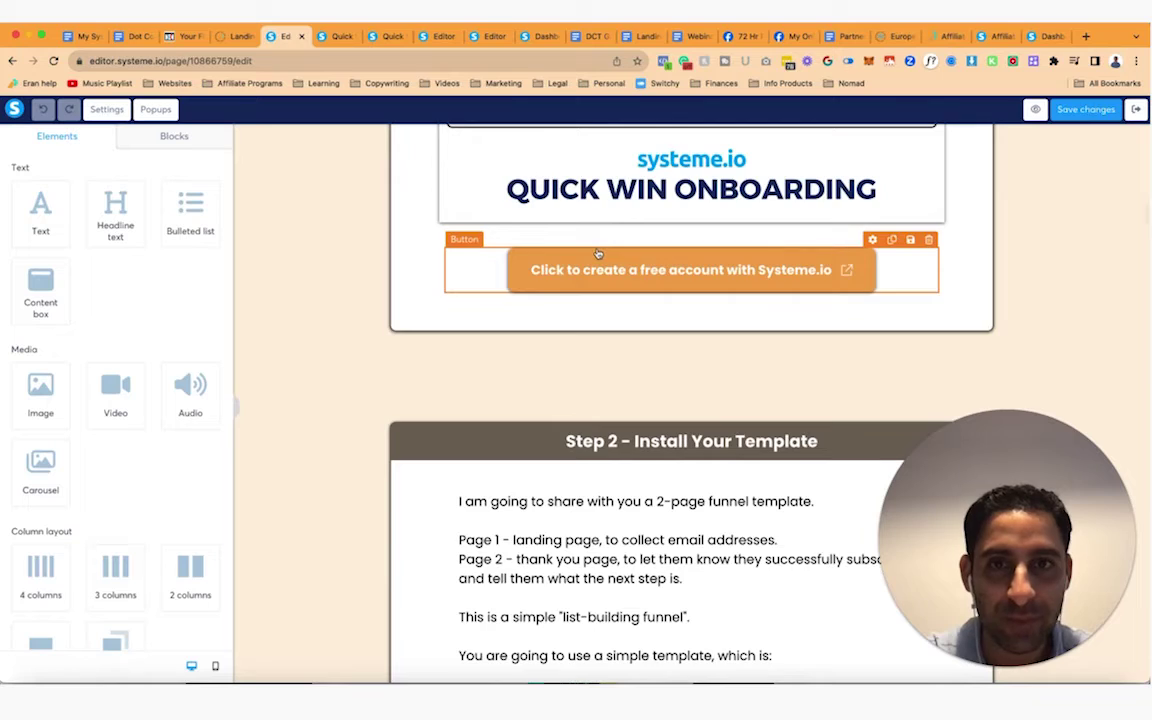
{"action": "scroll", "coordinate": [584, 346], "scroll_direction": "down", "scroll_amount": 10}
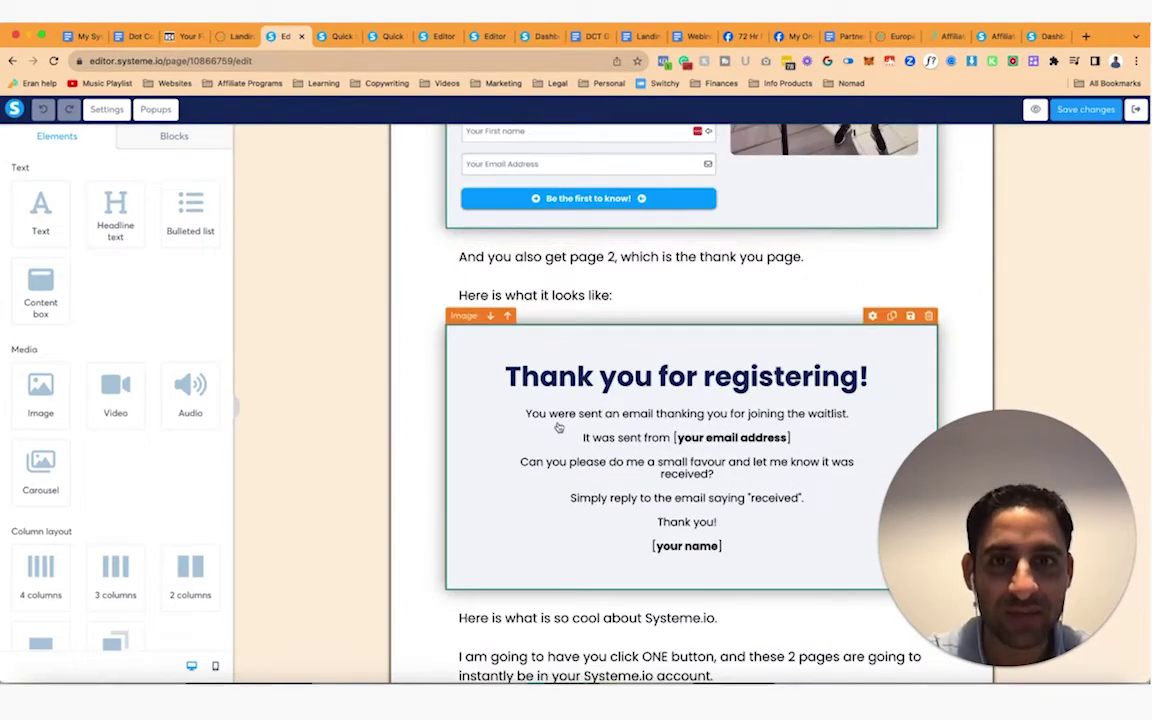
{"action": "scroll", "coordinate": [558, 429], "scroll_direction": "down", "scroll_amount": 5}
{"action": "scroll", "coordinate": [558, 428], "scroll_direction": "down", "scroll_amount": 1}
{"action": "scroll", "coordinate": [558, 429], "scroll_direction": "up", "scroll_amount": 20}
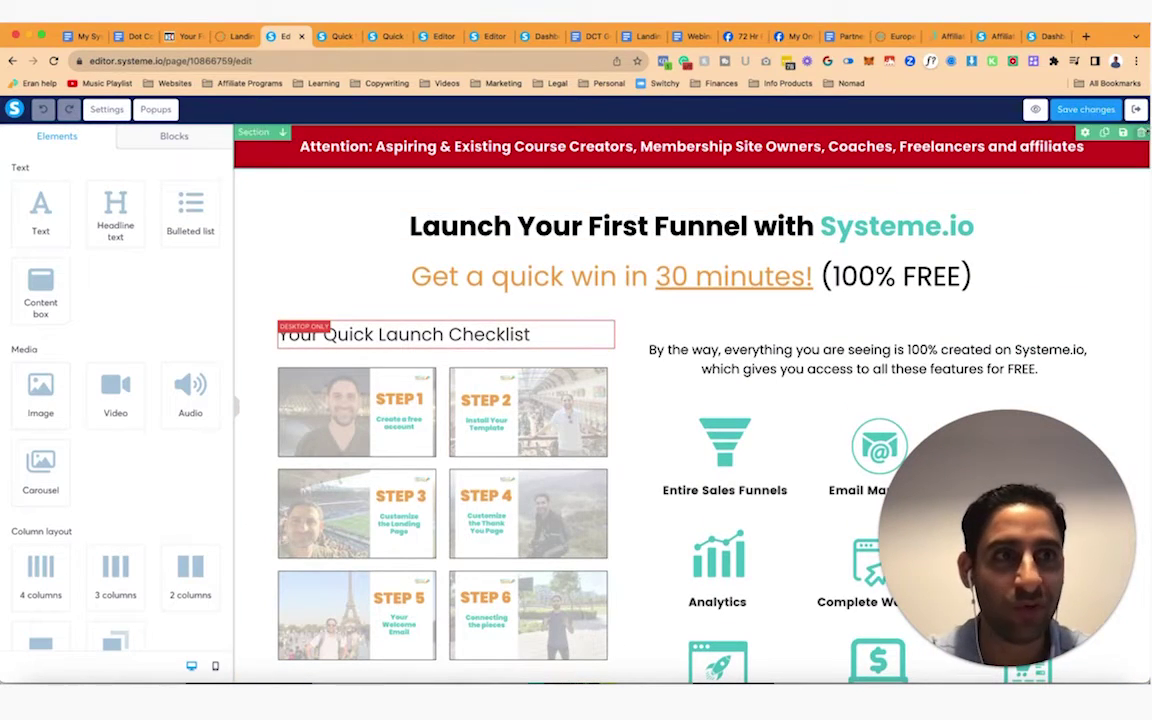
{"action": "key", "text": "super+bracketleft"}
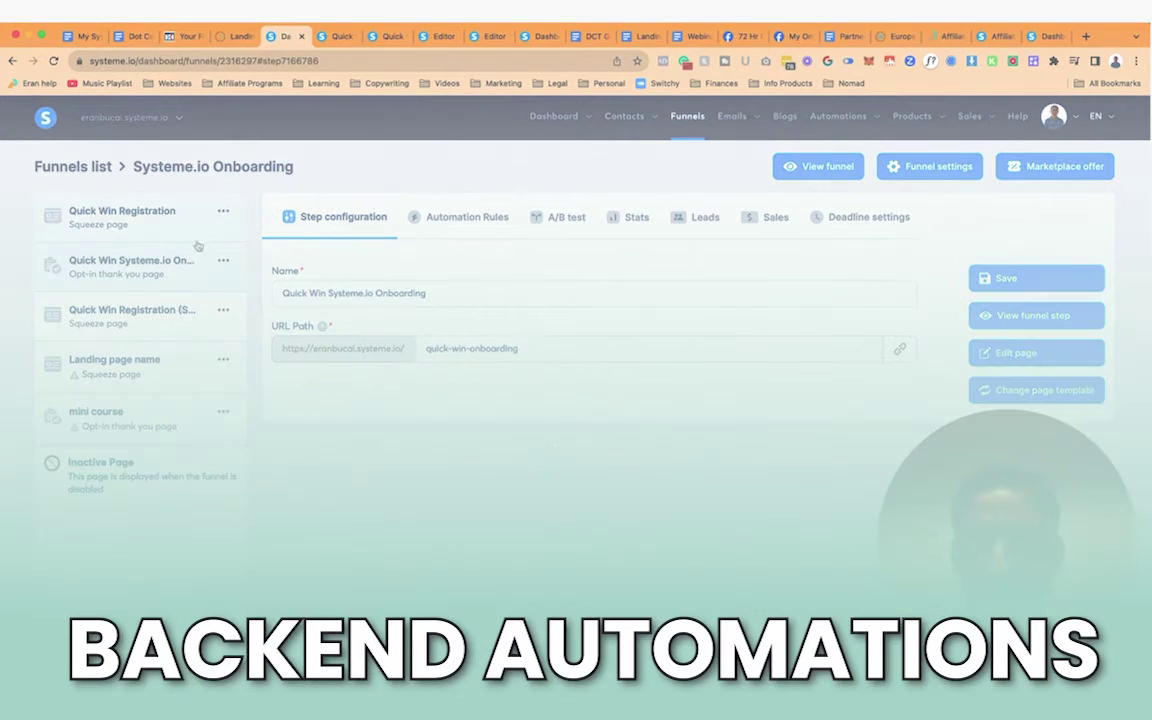
Step: Show the Quick Win Registration step's form-subscribed rule: tag SIO Quick Win Onboarding and welcome email
{"action": "left_click", "coordinate": [175, 228]}
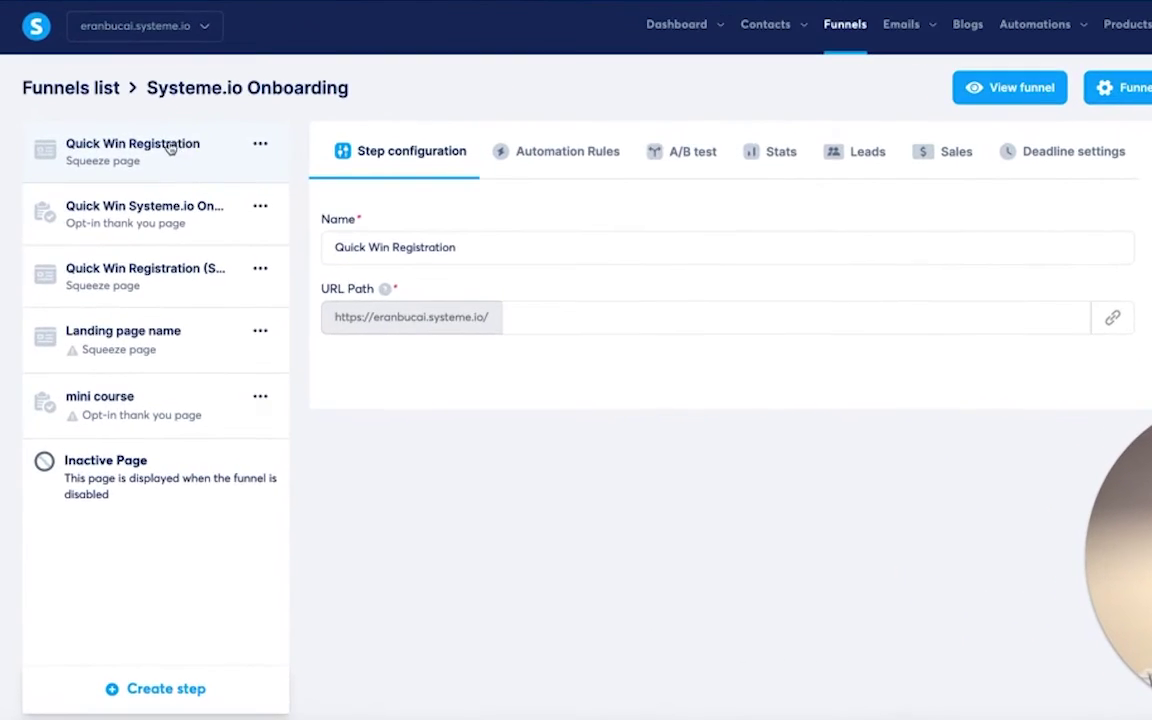
{"action": "left_click", "coordinate": [489, 209]}
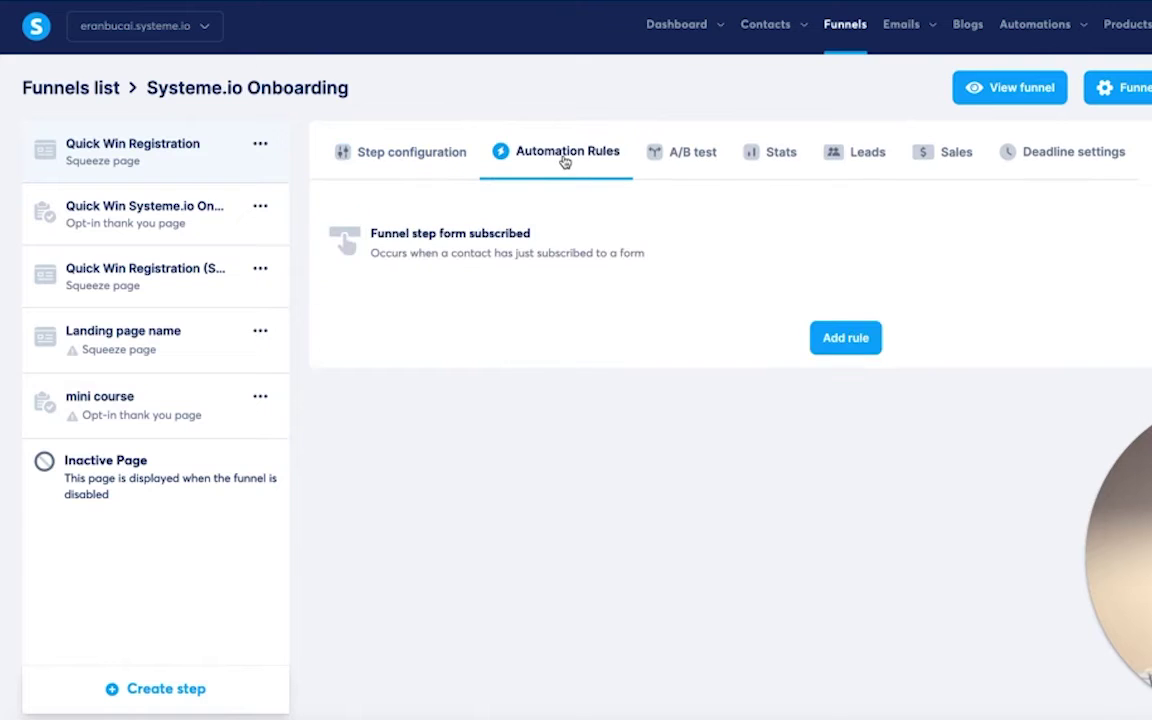
{"action": "left_click", "coordinate": [573, 254]}
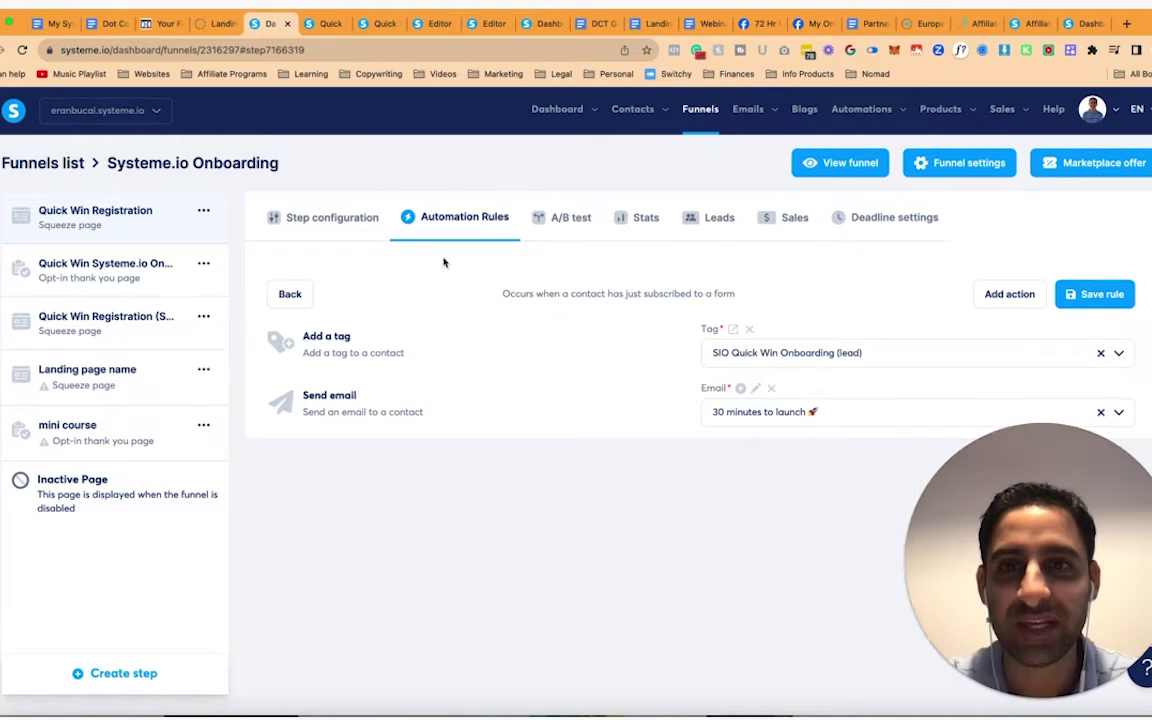
Step: From Step configuration, remove and confirm deletion of the 'Landing page name' and 'mini course' steps
{"action": "left_click", "coordinate": [332, 217]}
{"action": "left_click", "coordinate": [203, 370]}
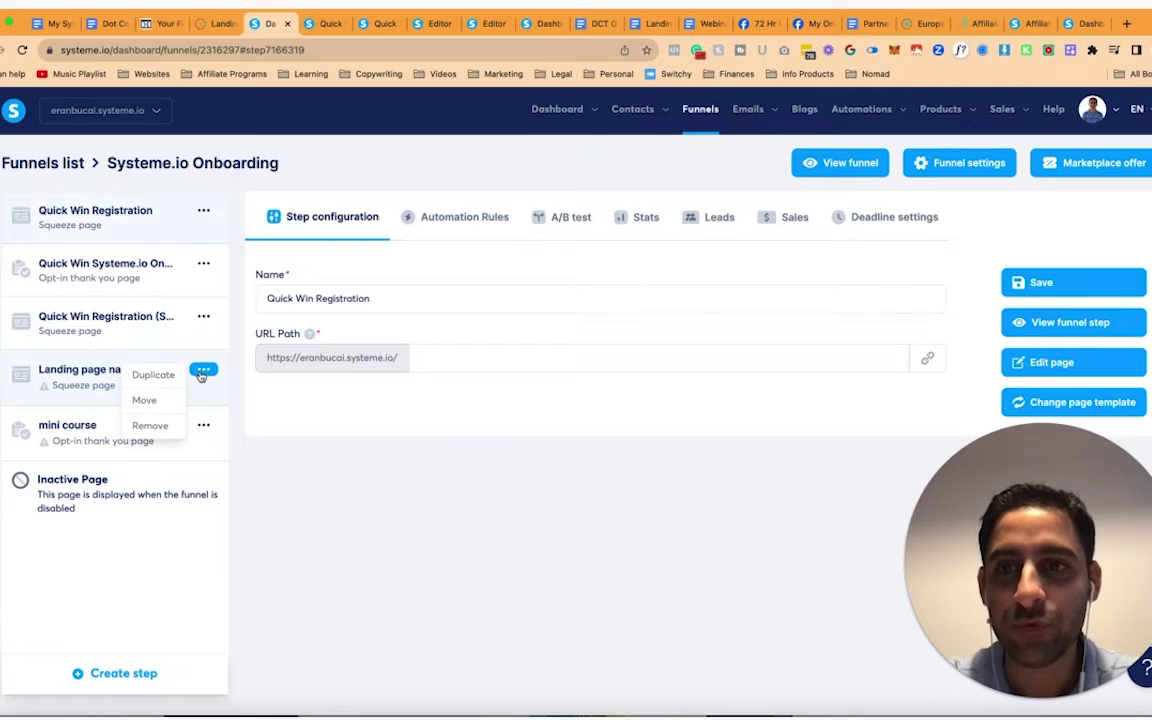
{"action": "left_click", "coordinate": [160, 427]}
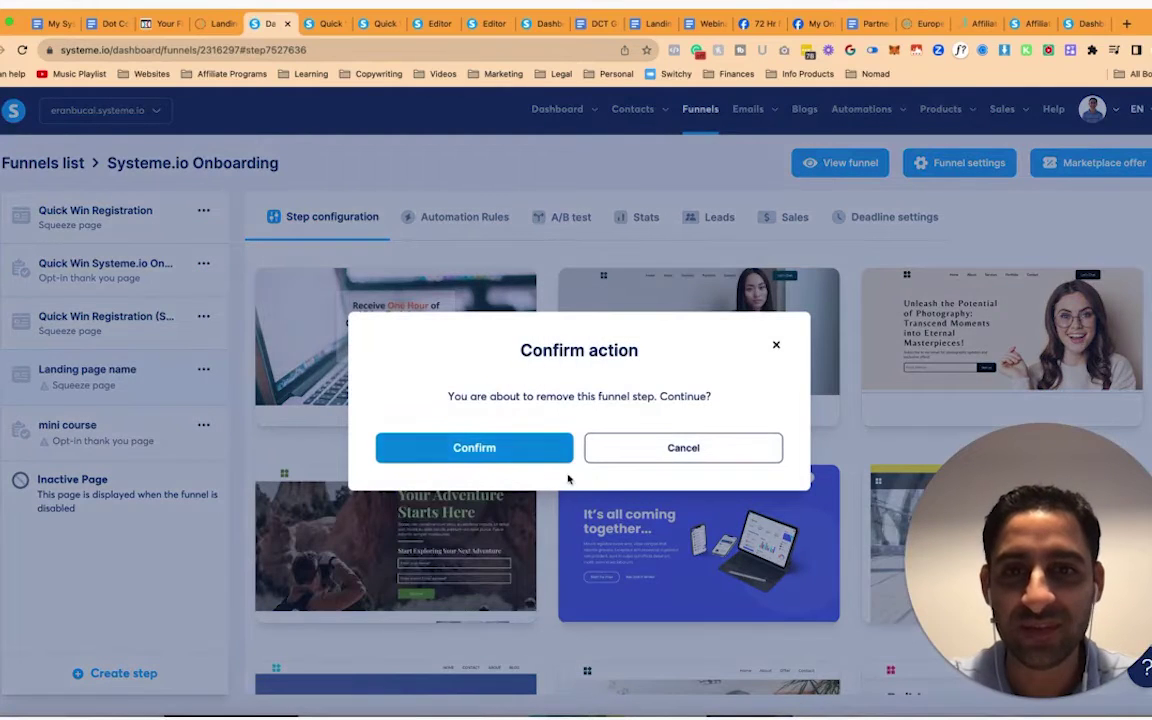
{"action": "left_click", "coordinate": [499, 456]}
{"action": "left_click", "coordinate": [203, 369]}
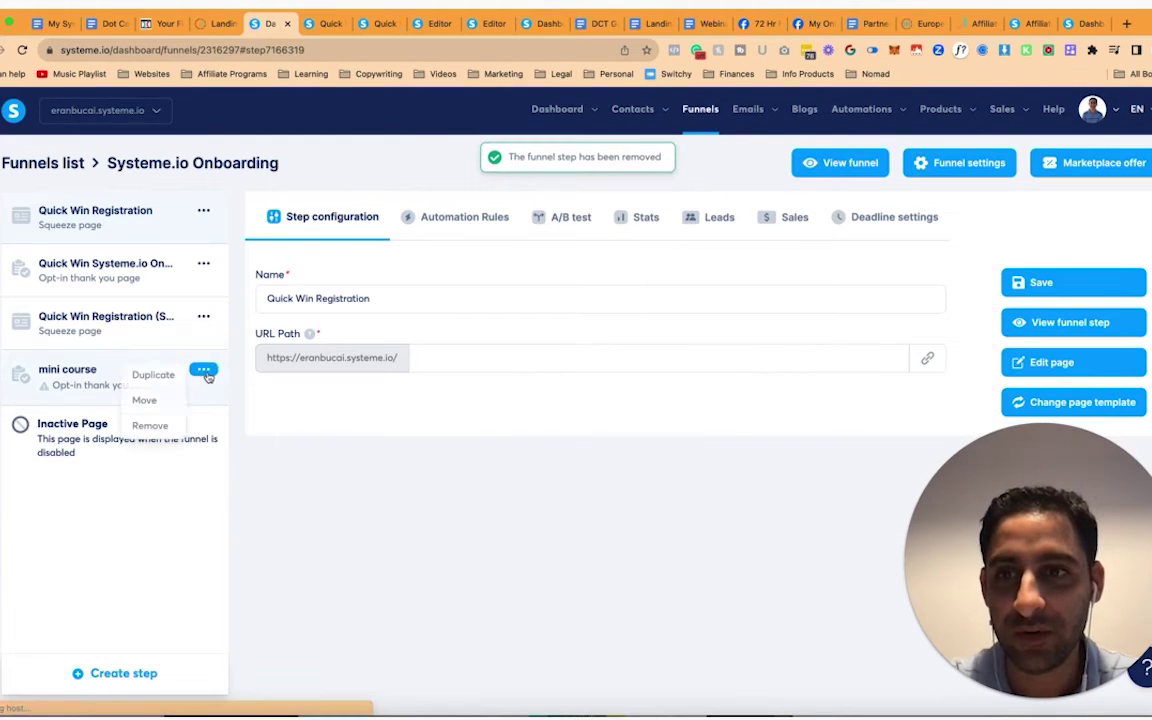
{"action": "left_click", "coordinate": [158, 425]}
{"action": "left_click", "coordinate": [437, 447]}
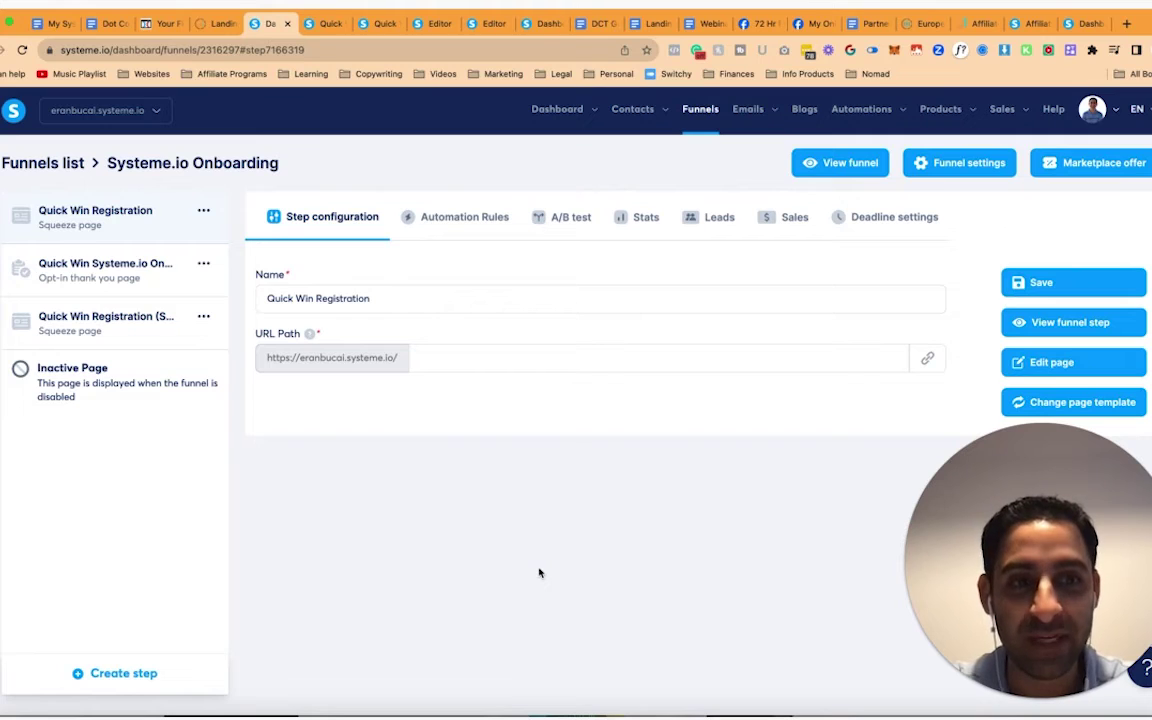
Step: Review the Quick Win Systeme.io Onboarding step's settings, then the Quick Win Registration squeeze page's
{"action": "left_click", "coordinate": [143, 280]}
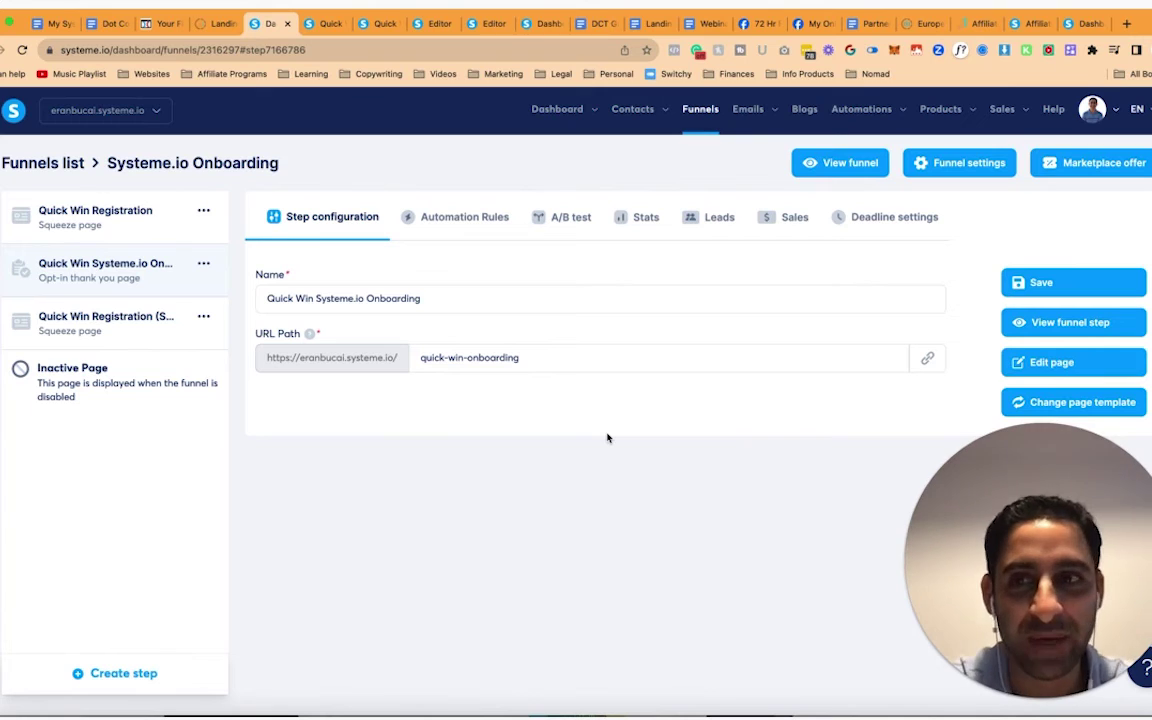
{"action": "left_click", "coordinate": [126, 237]}
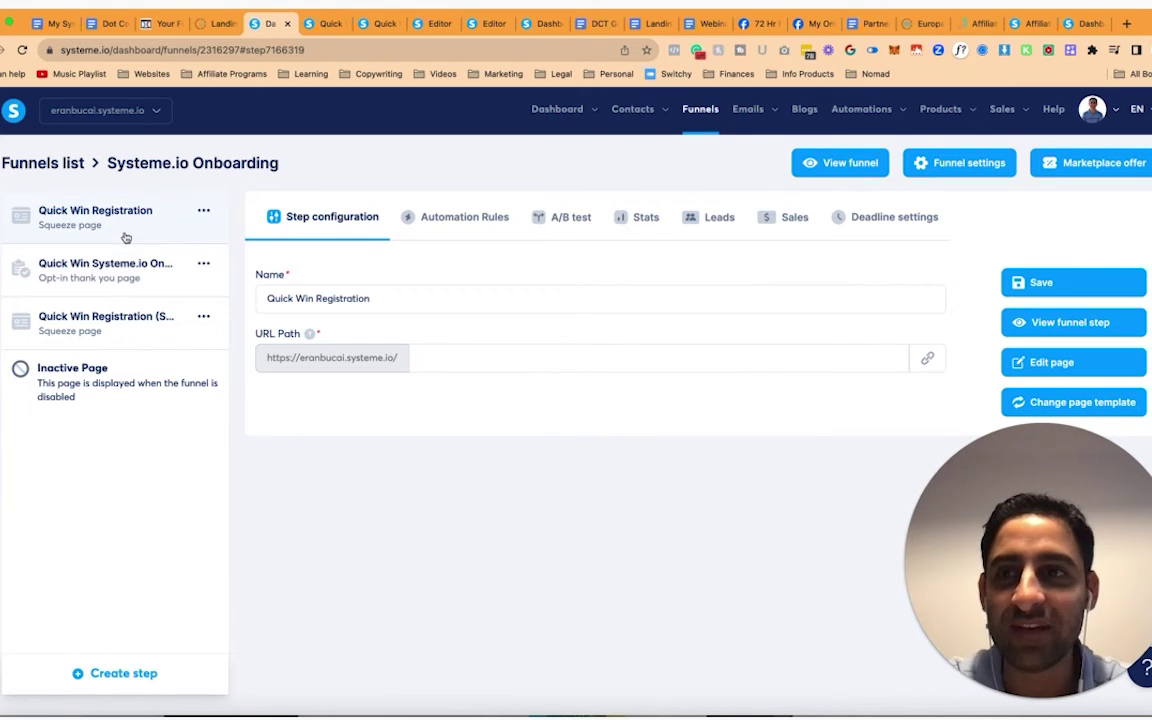